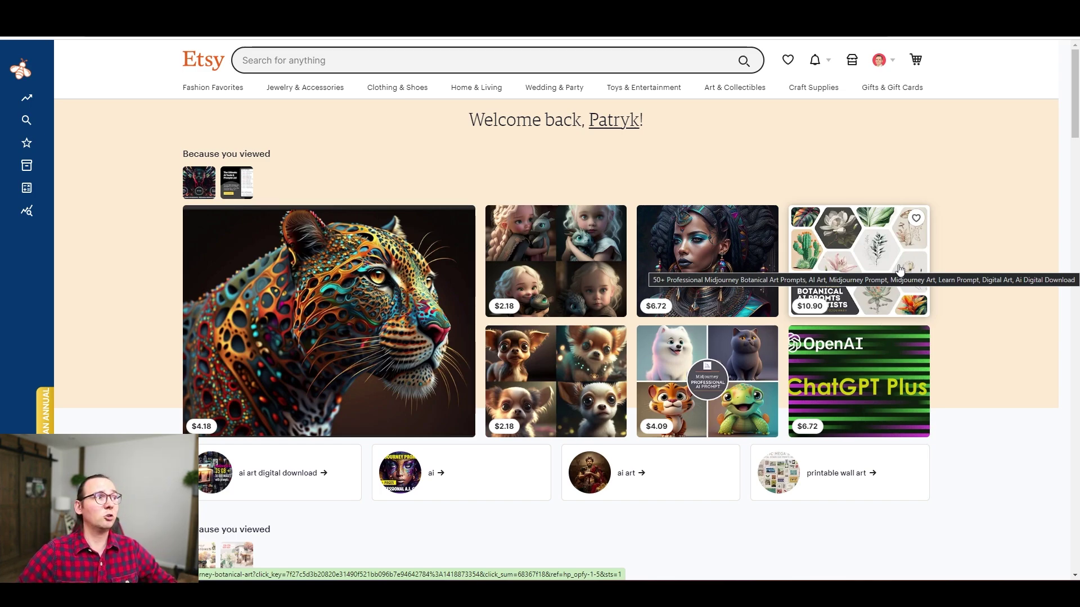
- View the EverBee website's home page, then return to the Etsy home page
mouse_move(33, 115)
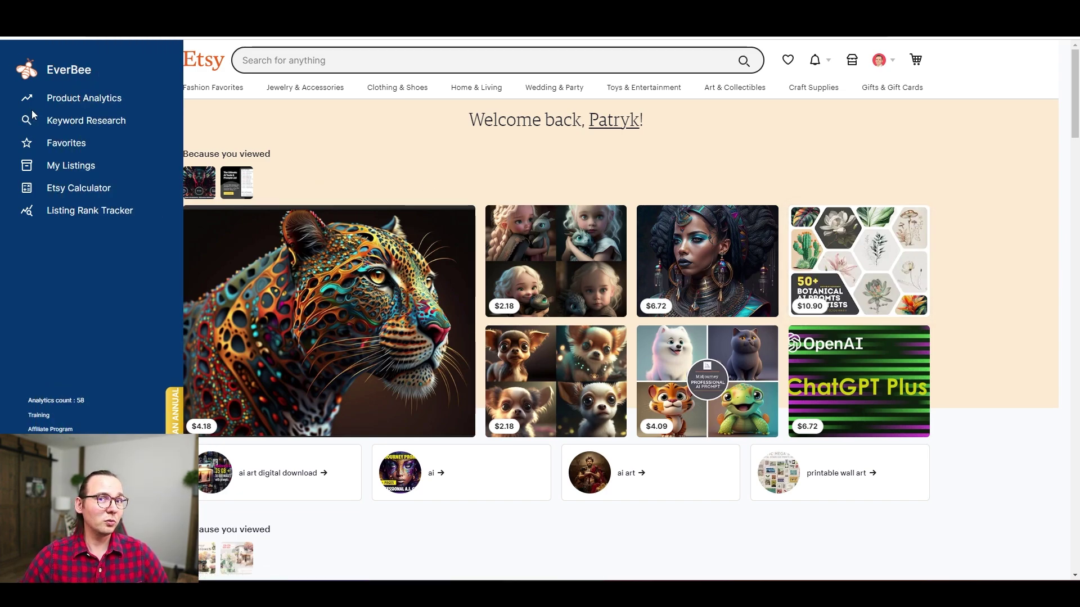
left_click(89, 69)
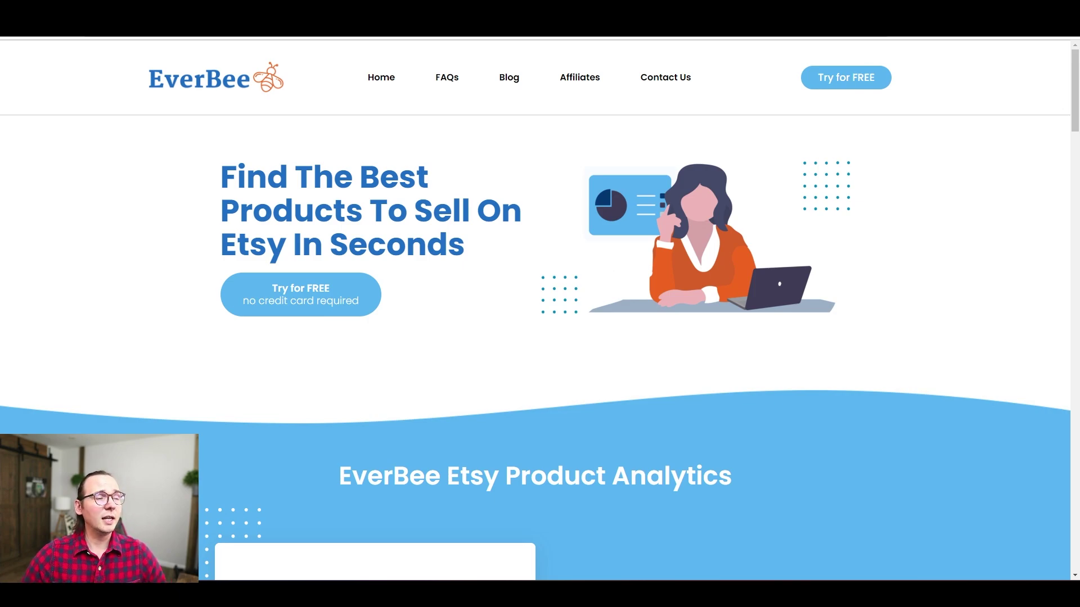
left_click(444, 25)
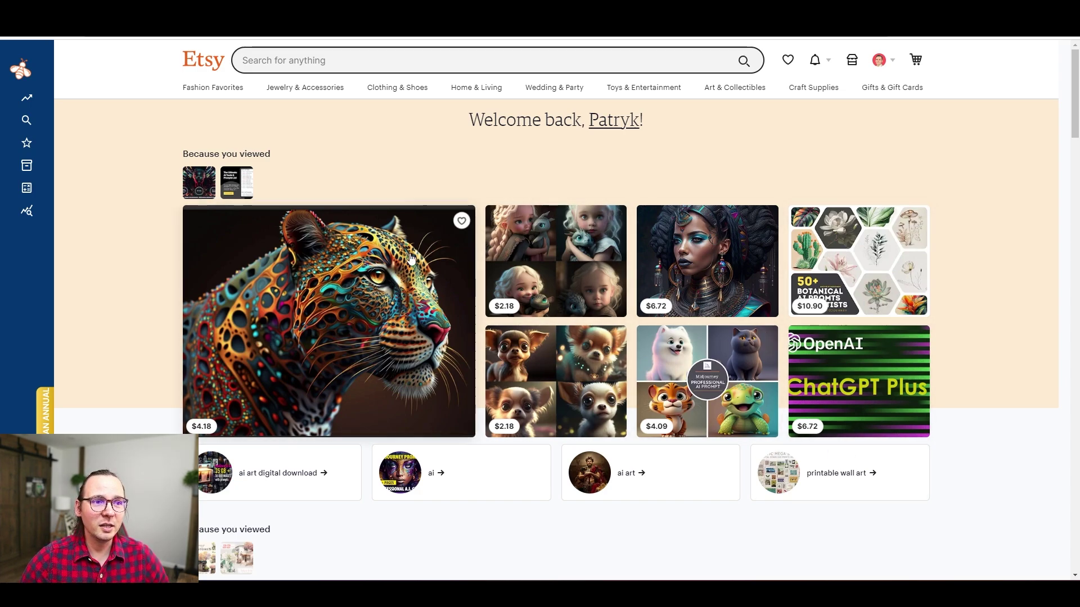
- Run Product Analytics on the Etsy home page, review the Professional Midjourney Prompt Guide's listing details, and close the analytics
left_click(48, 101)
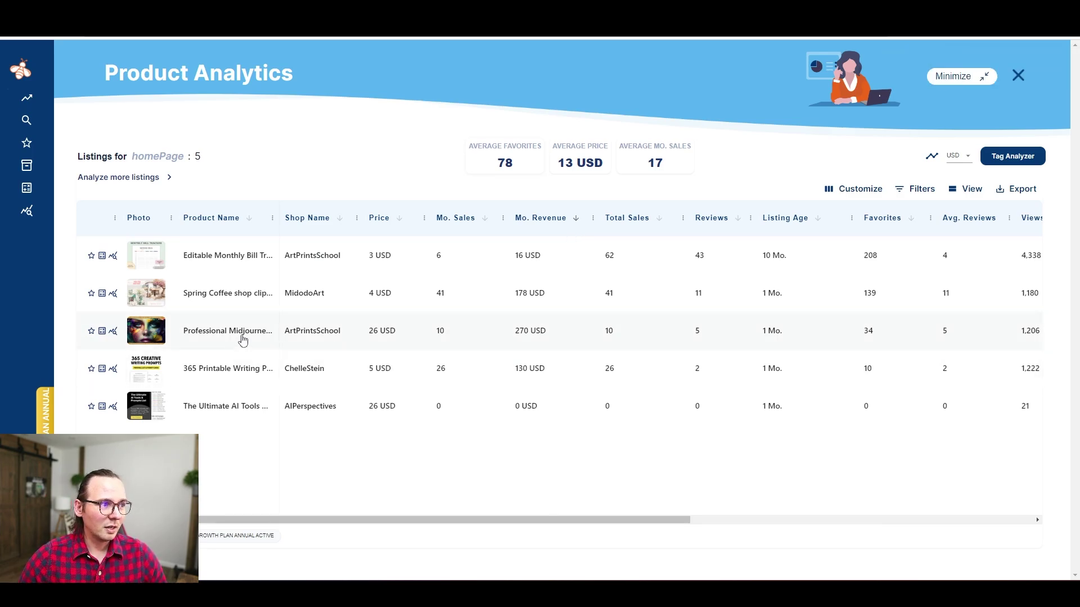
left_click(243, 340)
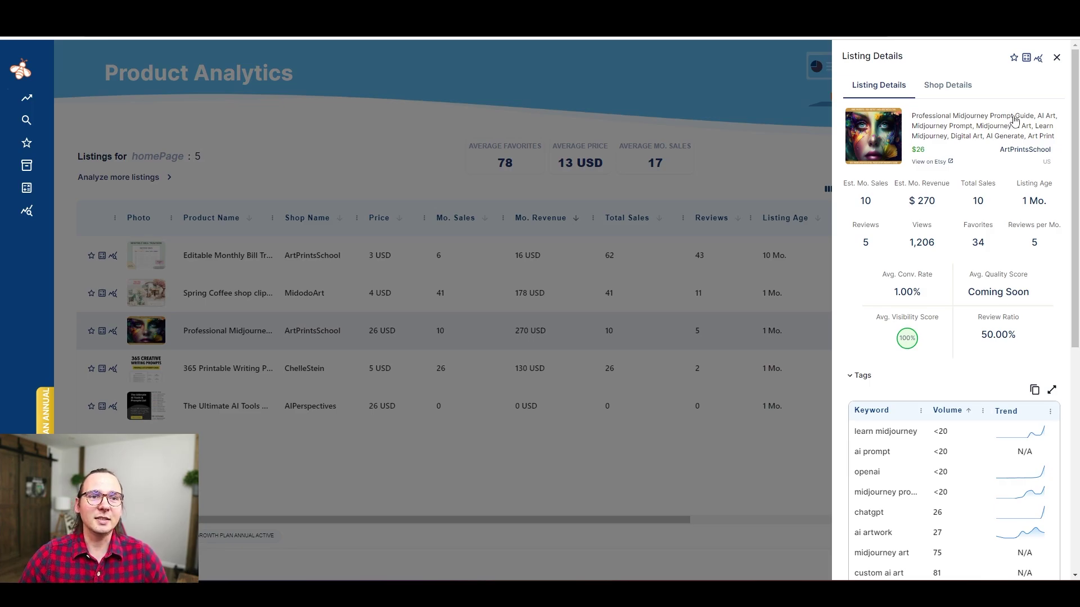
mouse_move(943, 199)
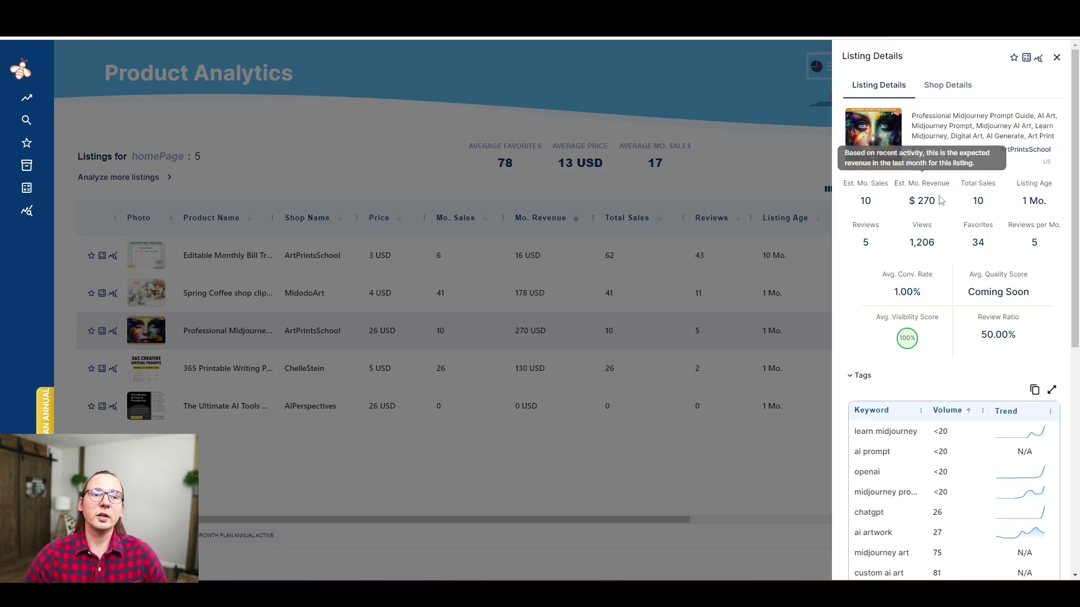
mouse_move(971, 211)
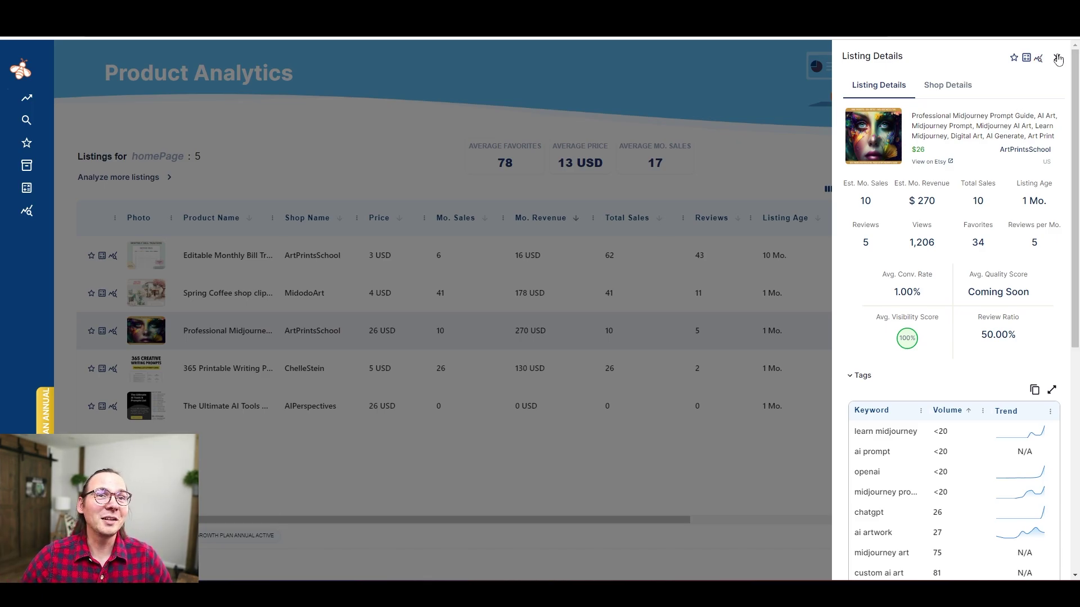
left_click(1056, 57)
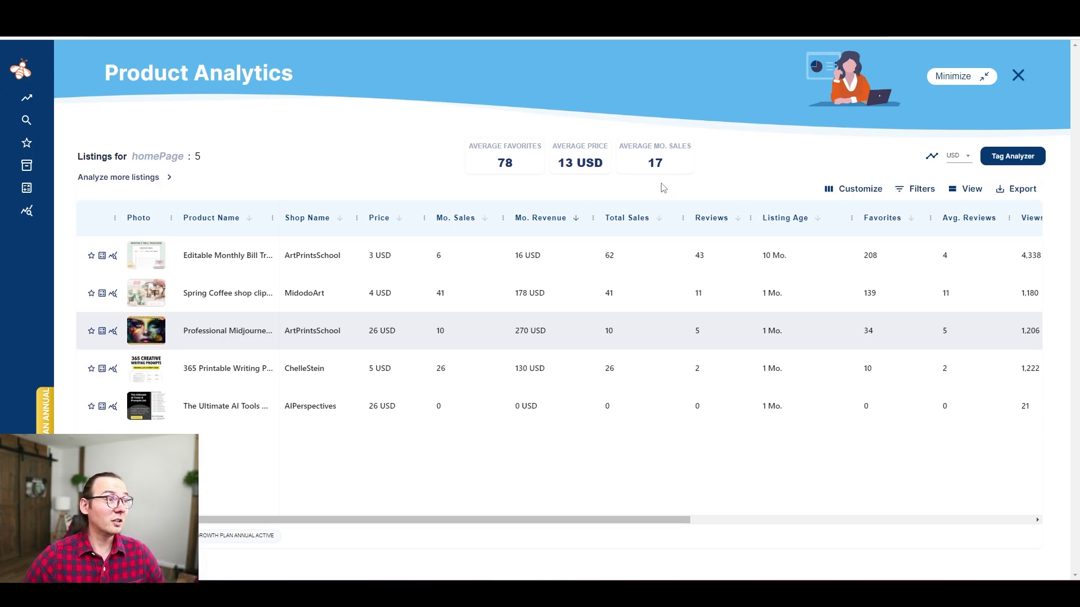
left_click(1019, 77)
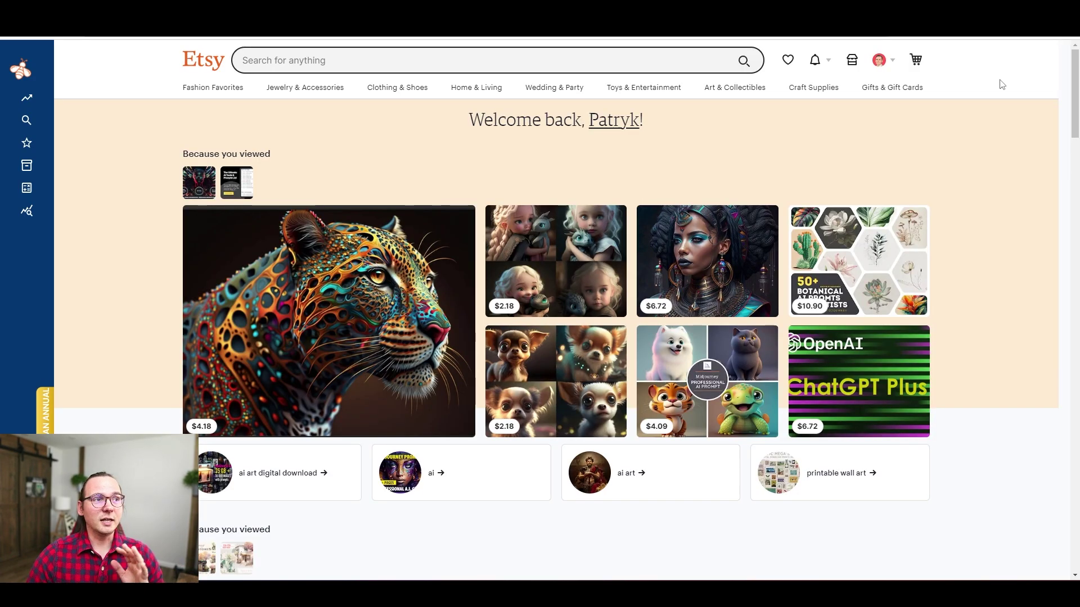
- Search Etsy for "clip art" and browse the resulting listings
left_click(563, 63)
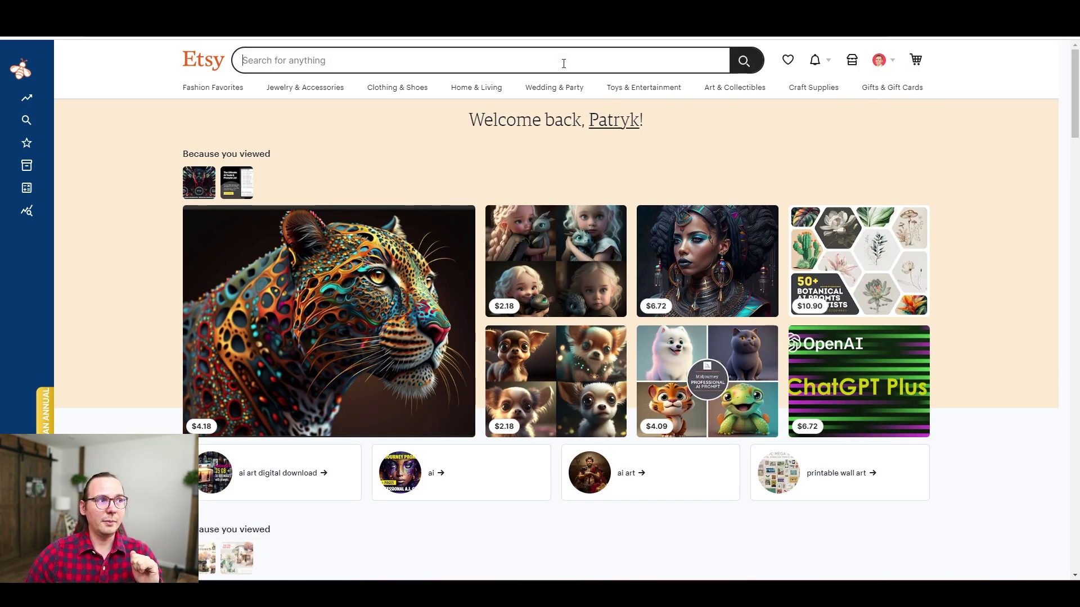
left_click(120, 86)
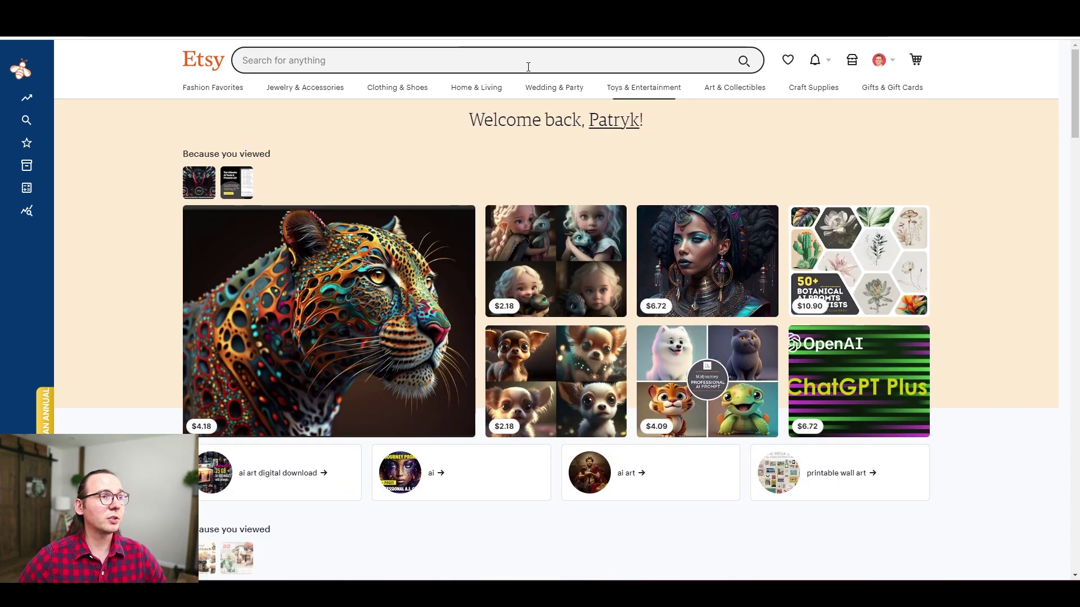
left_click(528, 67)
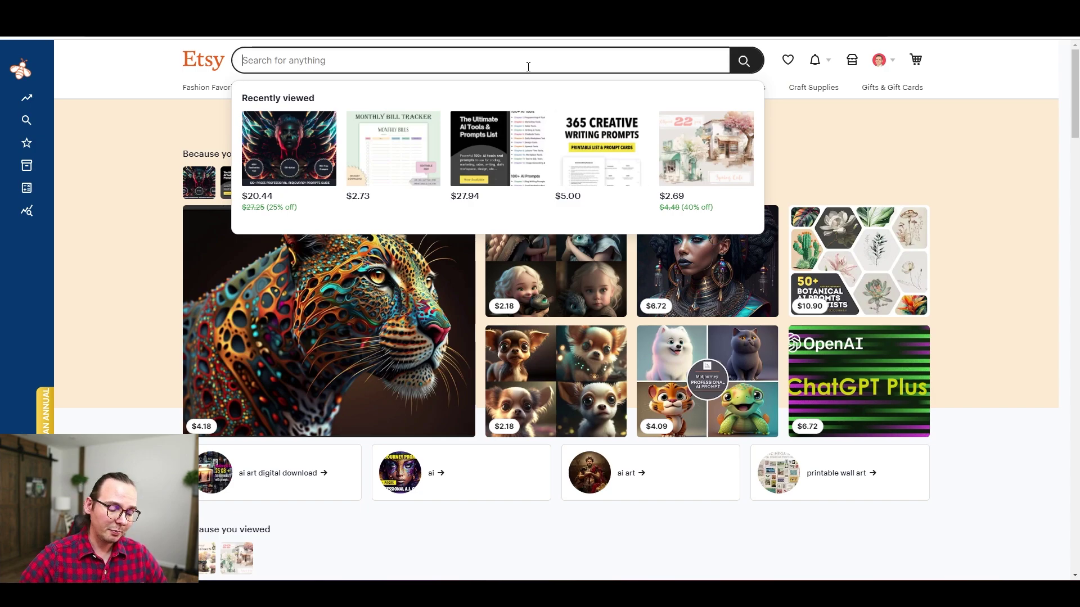
type("clip art")
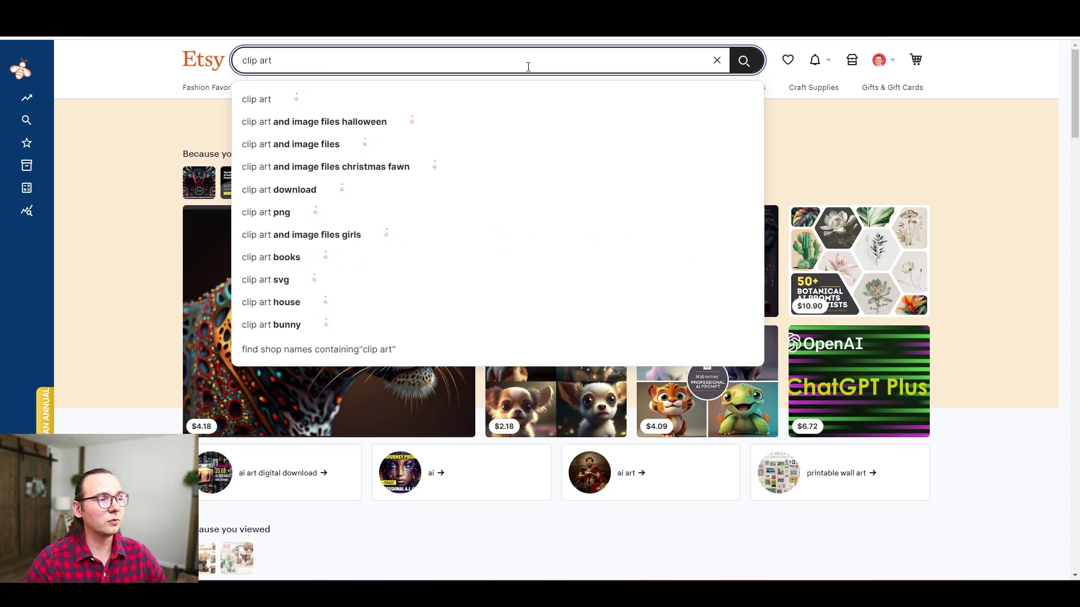
key("Escape")
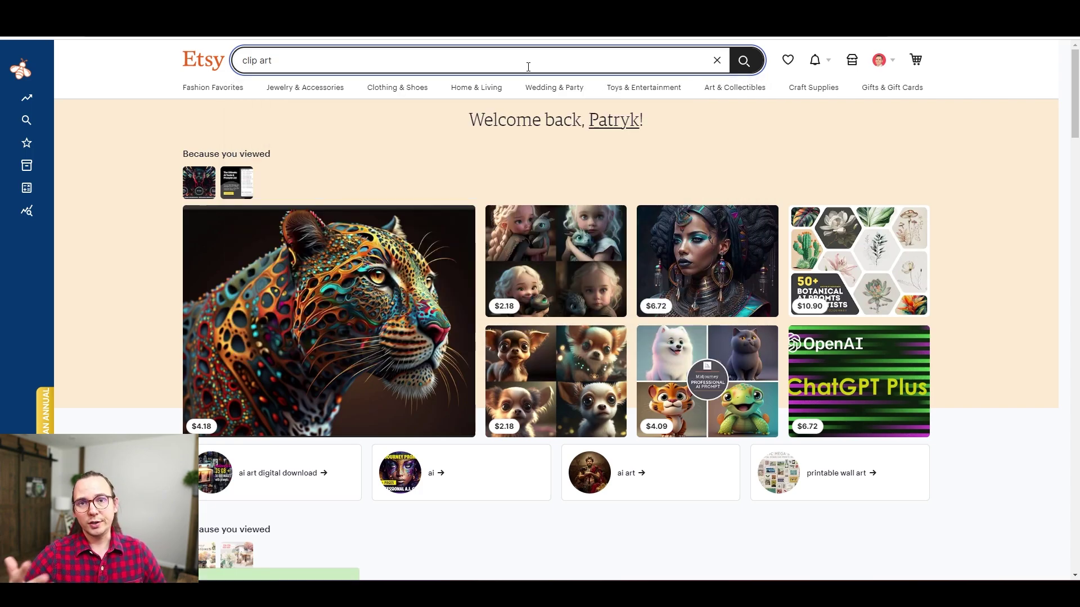
key("Return")
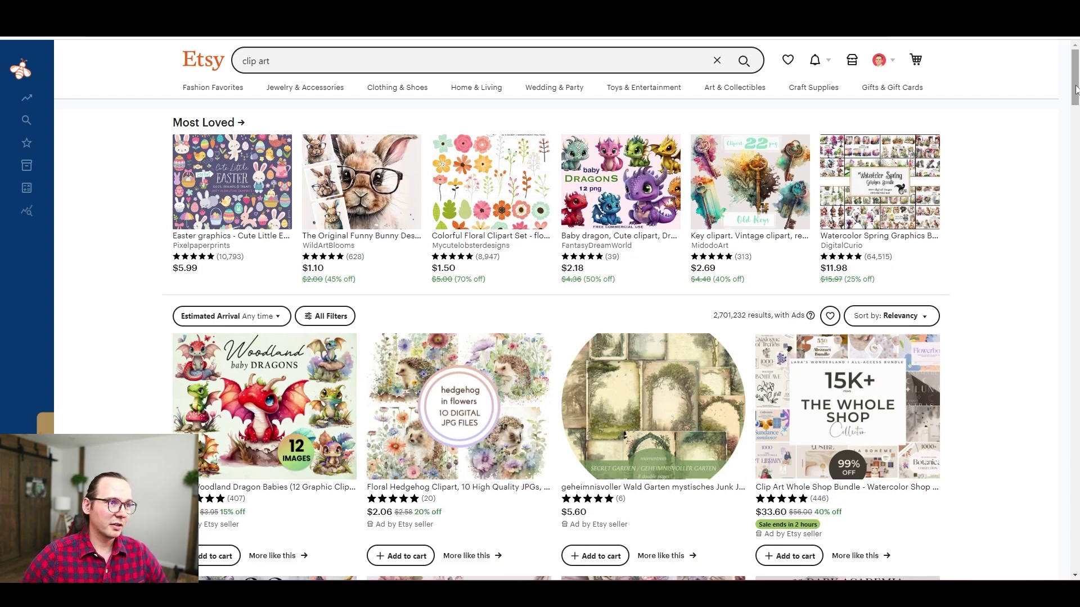
scroll(1076, 90, "down", 1)
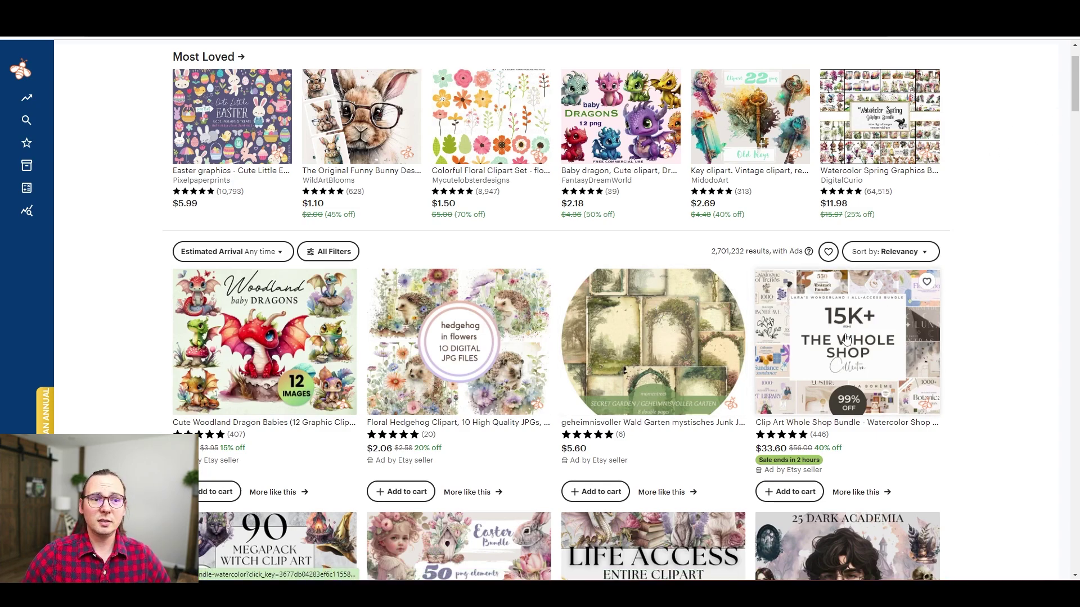
scroll(856, 343, "down", 6)
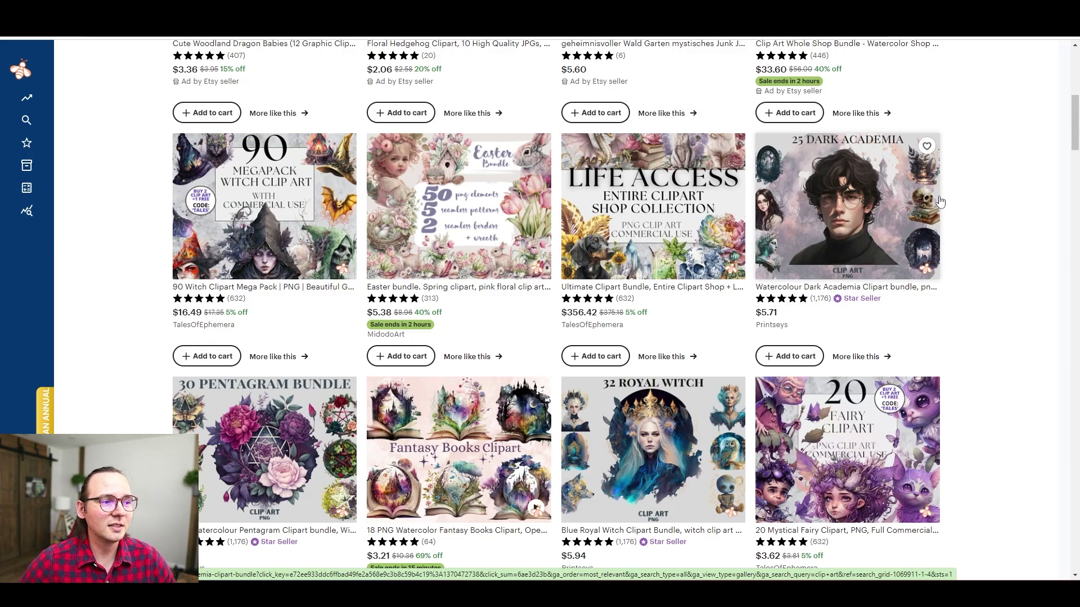
left_click_drag(1073, 133, 1053, 86)
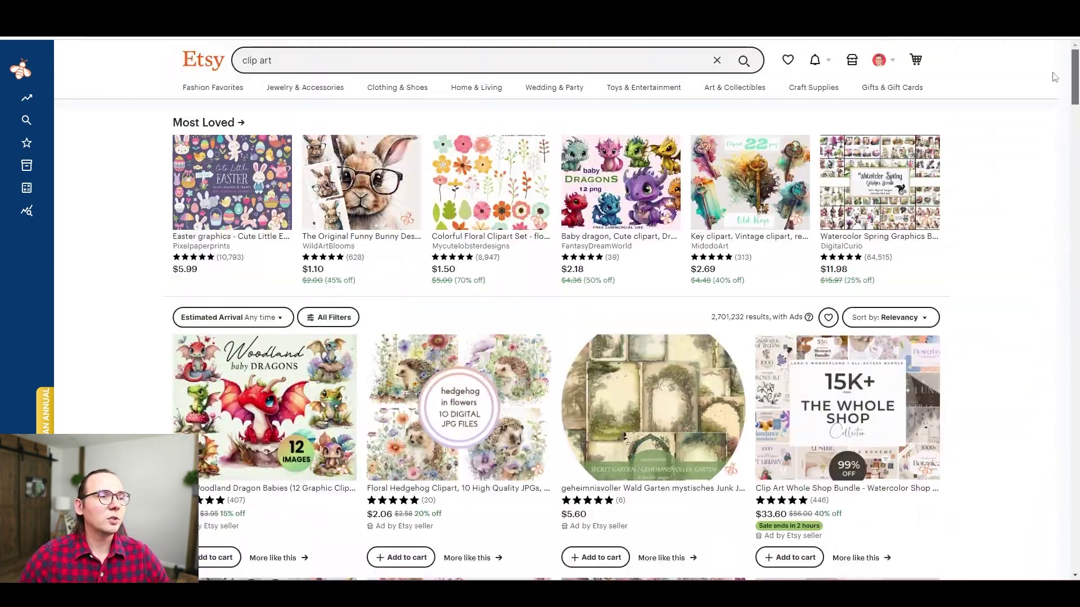
- Run Product Analytics on the clip art results and sort the listings by monthly revenue, highest first
mouse_move(50, 98)
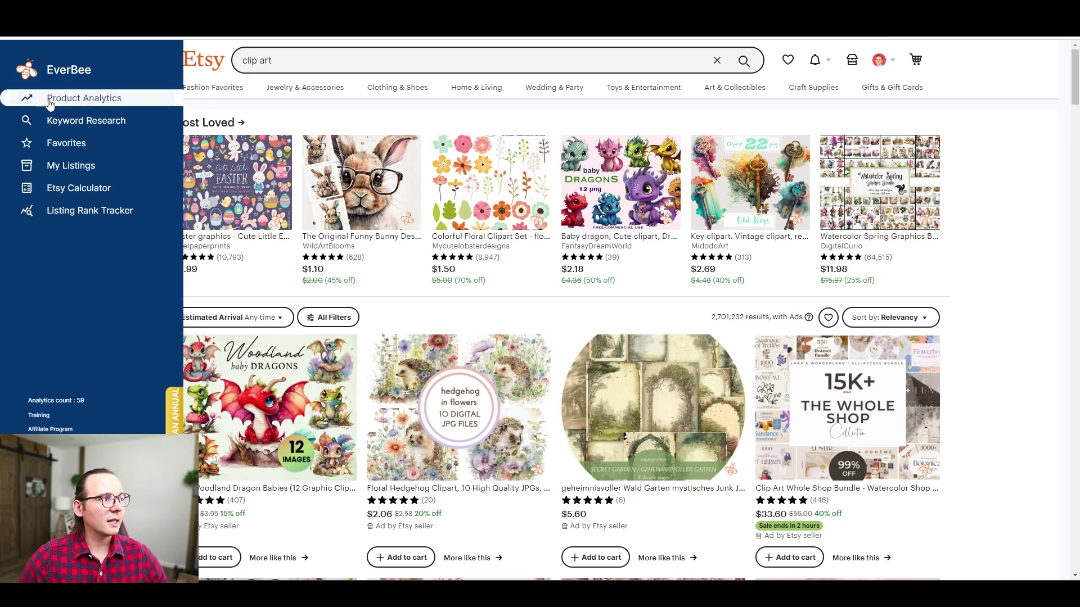
left_click(49, 100)
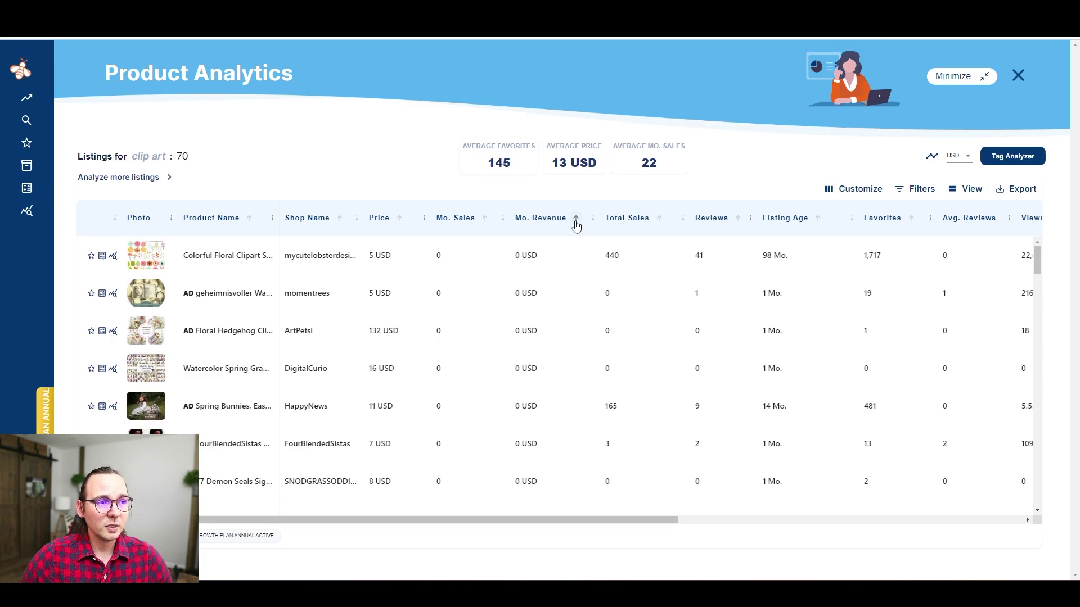
left_click(576, 218)
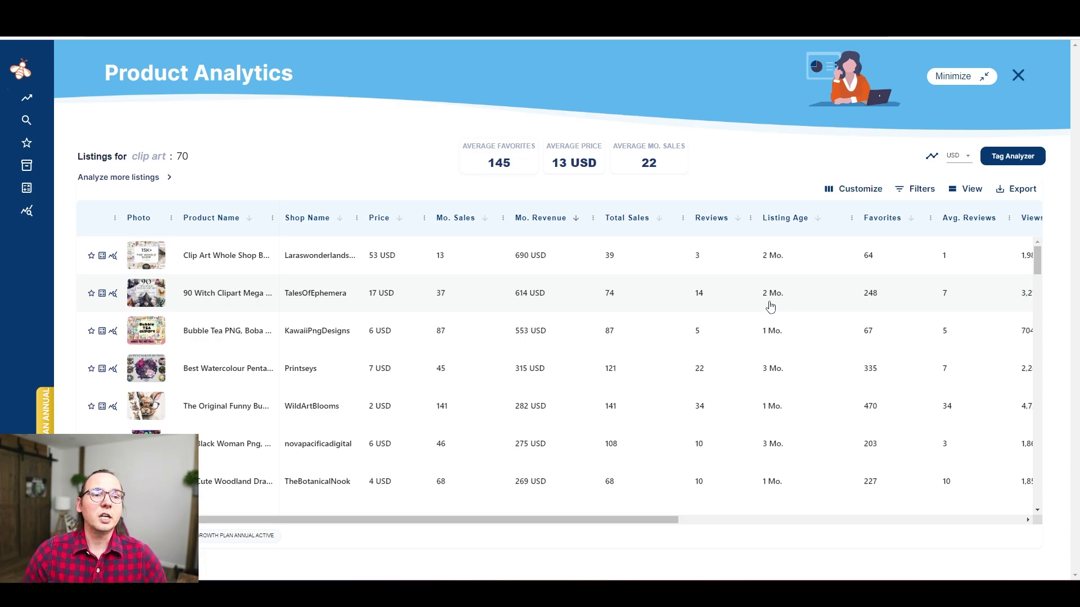
- Examine the sales figures and tag keywords in the listing details of the 90 Witch Clipart Mega Pack
left_click(246, 298)
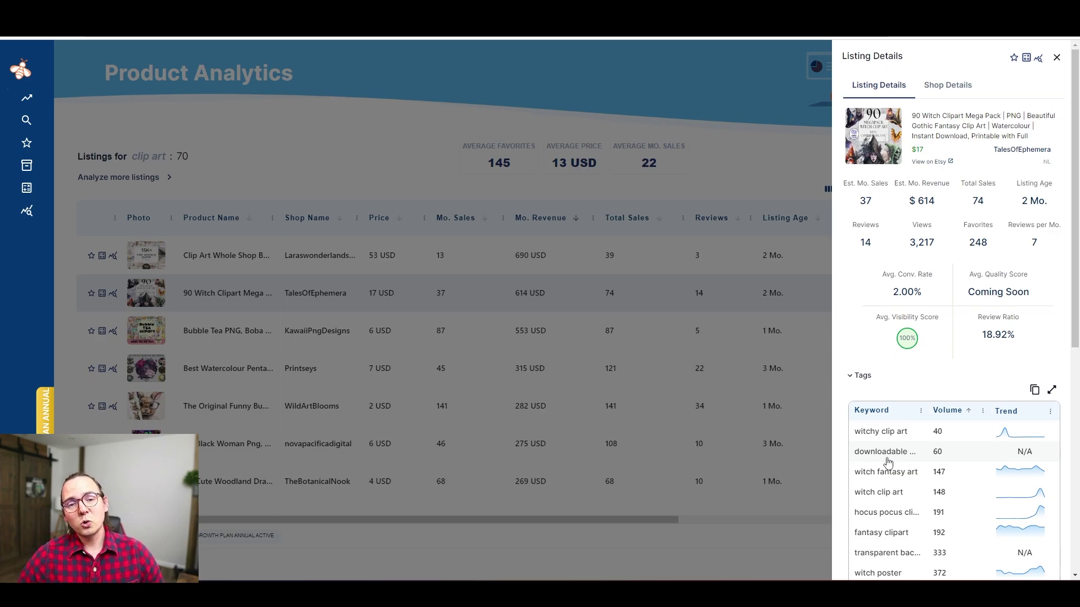
scroll(887, 462, "down", 3)
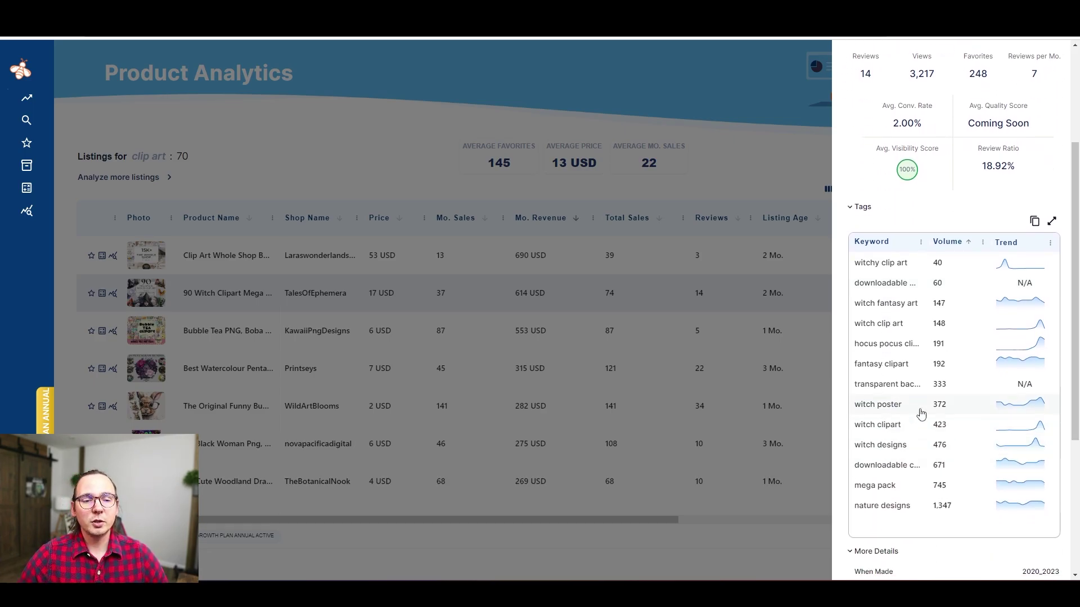
scroll(1001, 337, "up", 1)
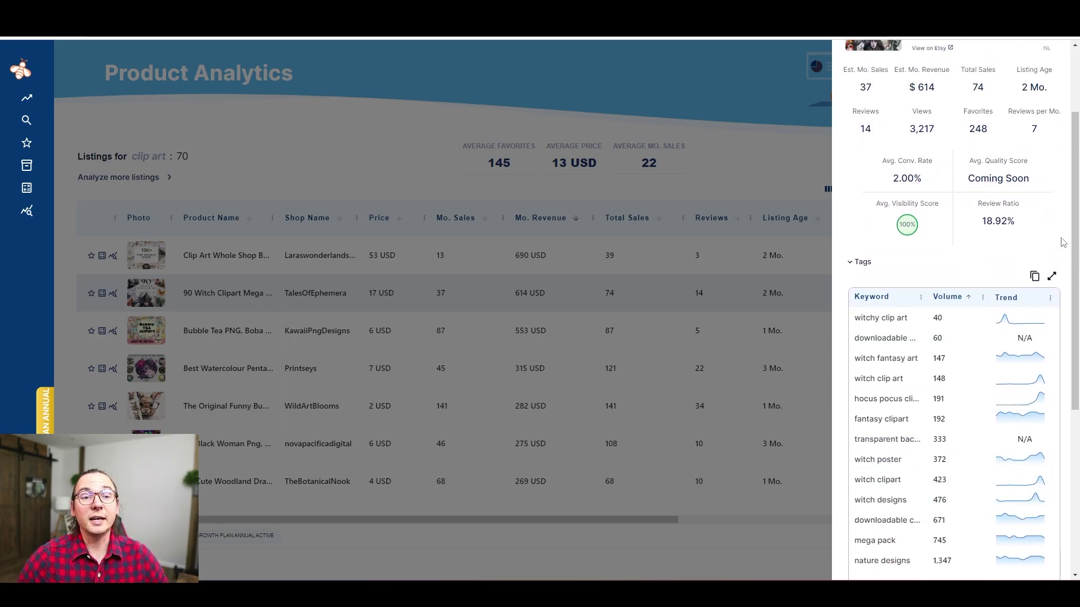
scroll(1038, 285, "up", 2)
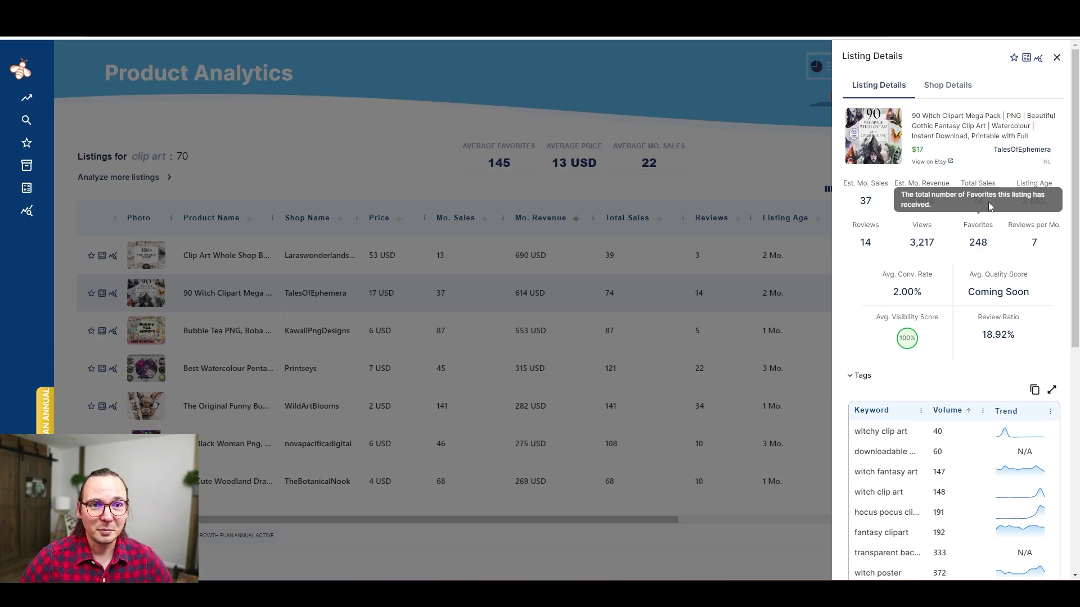
- Open the 90 Witch Clipart Mega Pack's Etsy page and look through its product images, ending on the second one
left_click(948, 126)
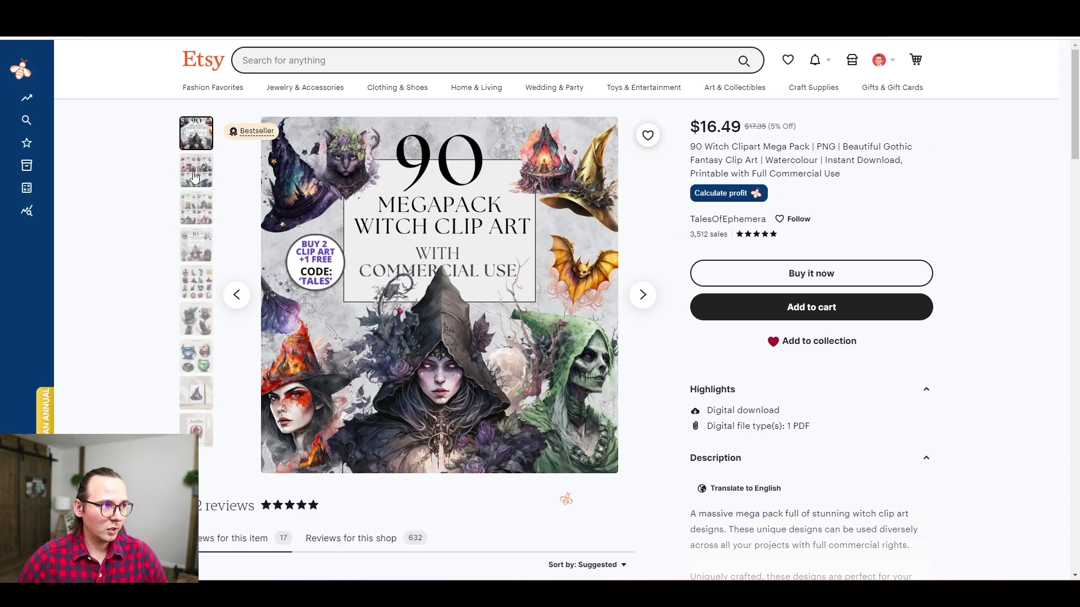
left_click(195, 176)
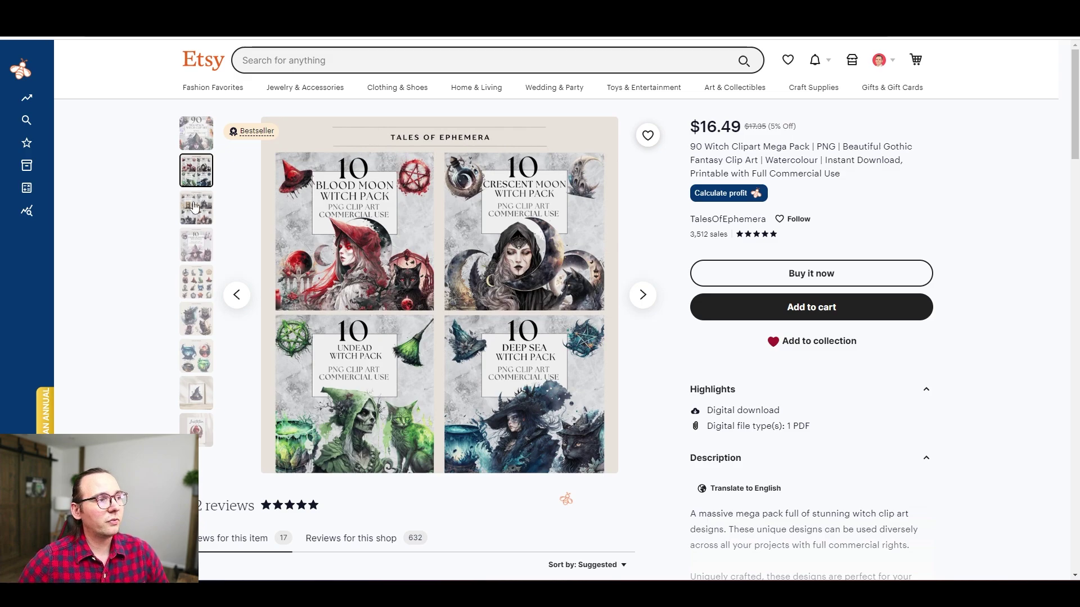
left_click(194, 208)
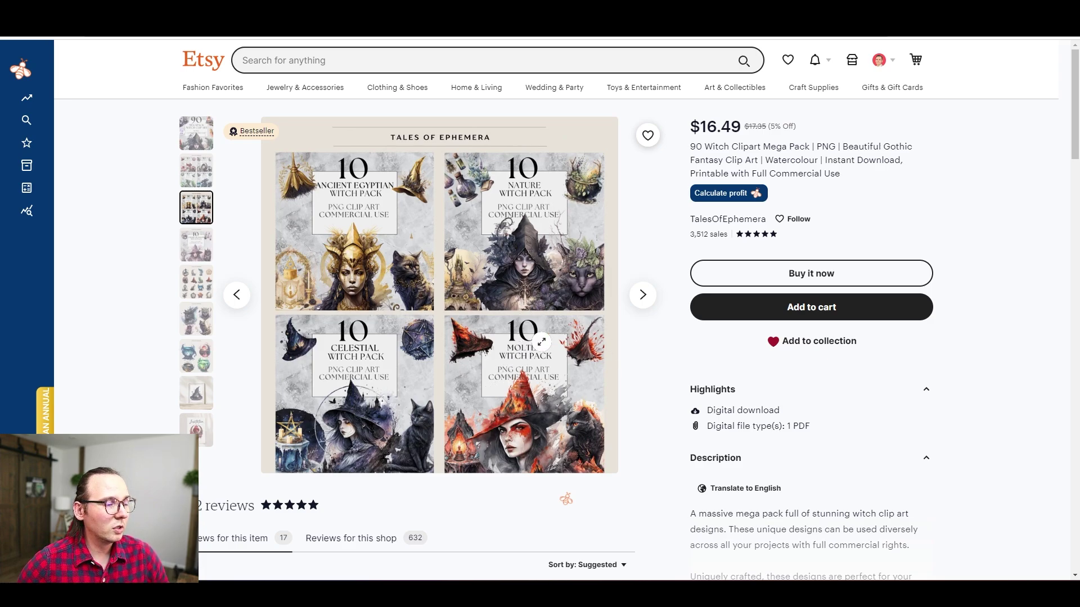
left_click(203, 257)
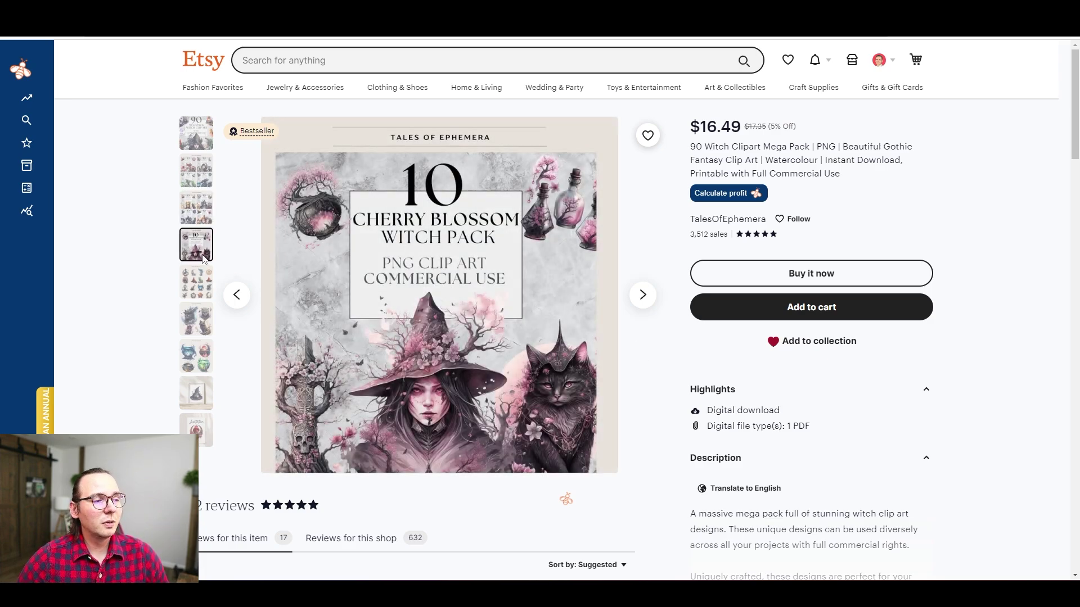
left_click(197, 281)
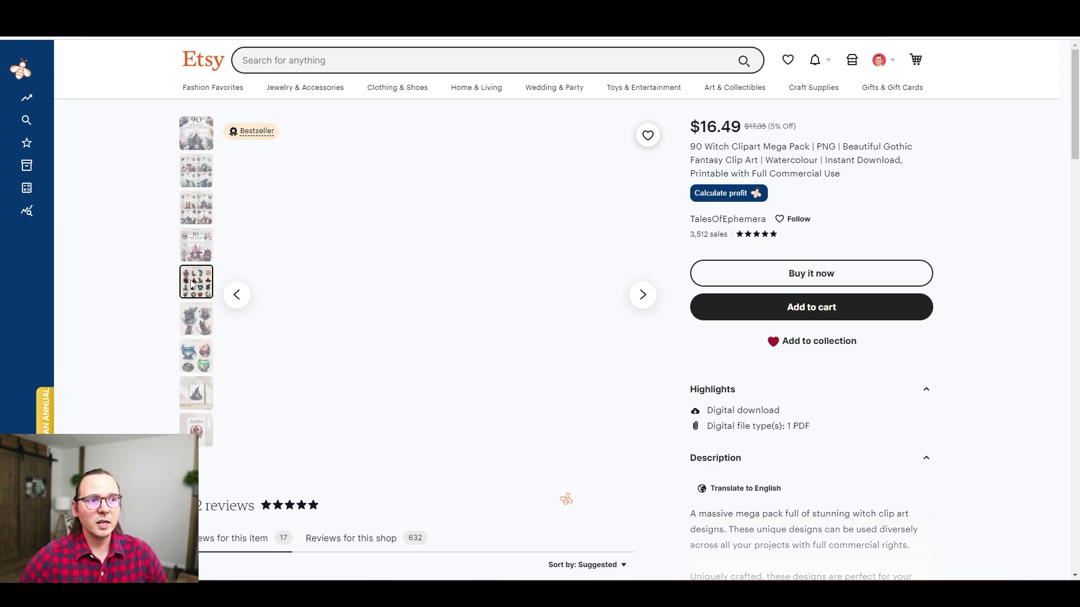
left_click(197, 316)
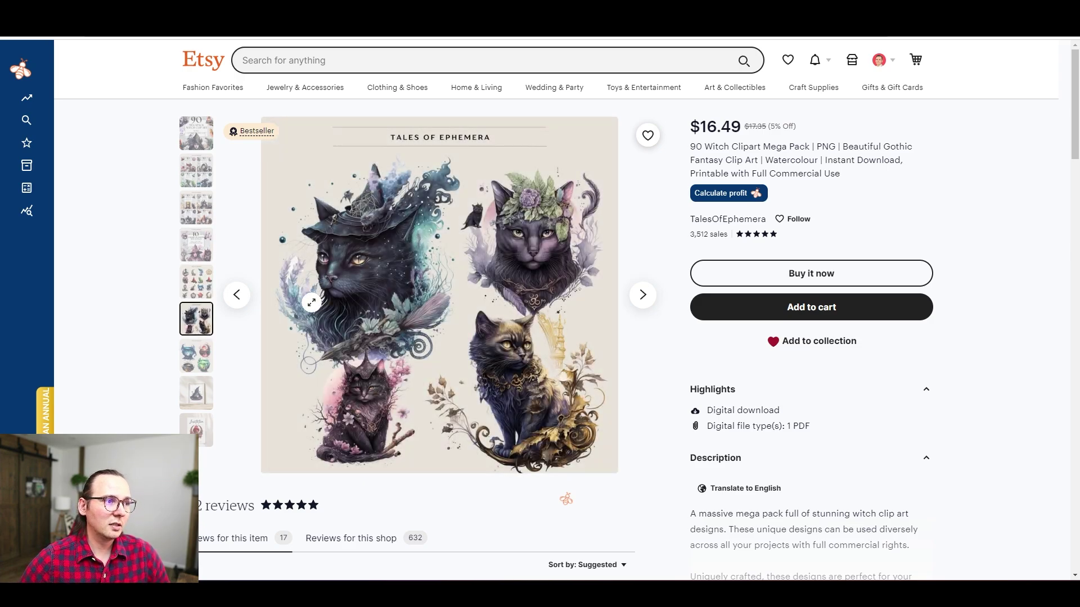
left_click(195, 299)
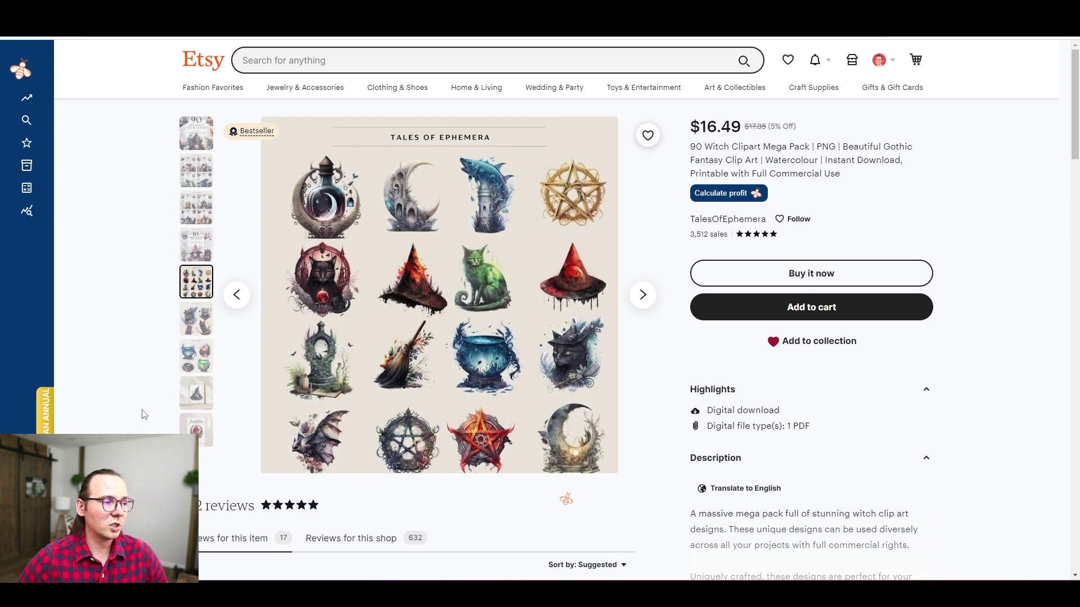
left_click(197, 358)
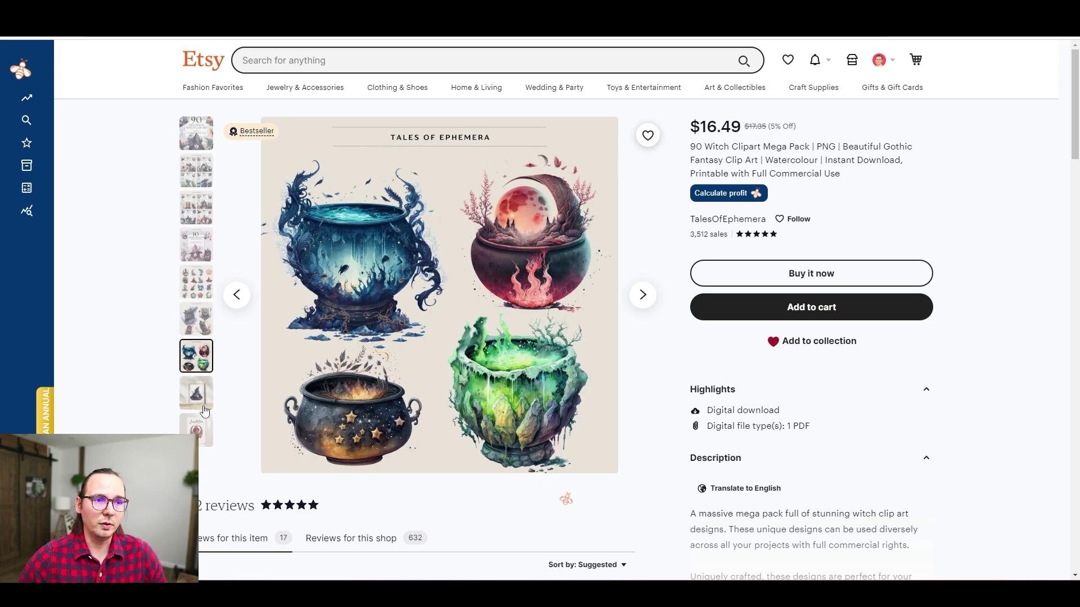
left_click(204, 412)
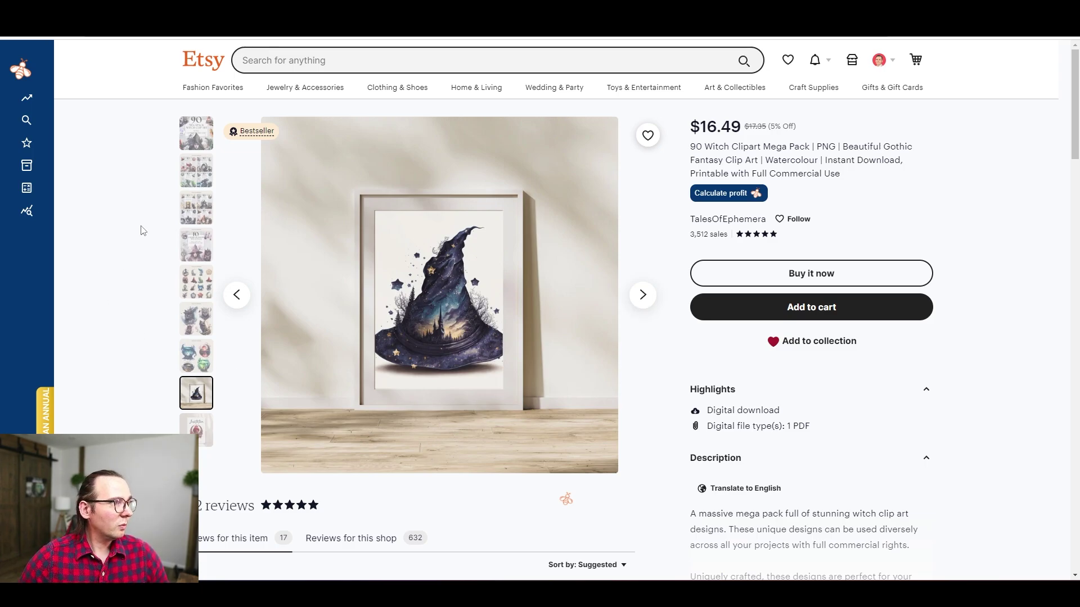
left_click(192, 179)
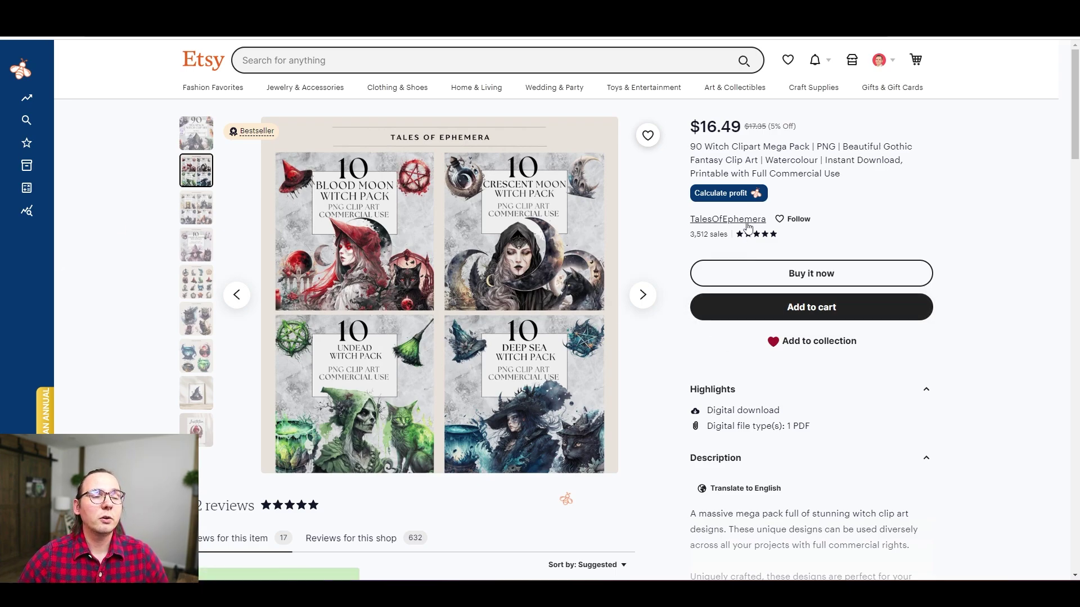
- Open the TalesOfEphemera shop from the witch clipart listing and look through its featured and regular items
left_click(749, 226)
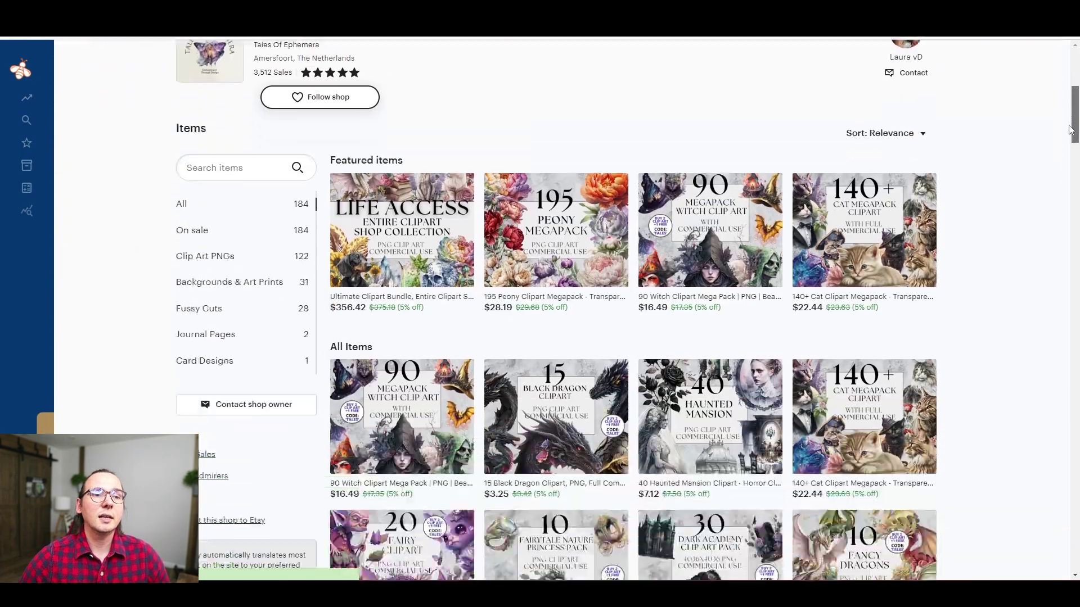
left_click_drag(1071, 90, 1071, 125)
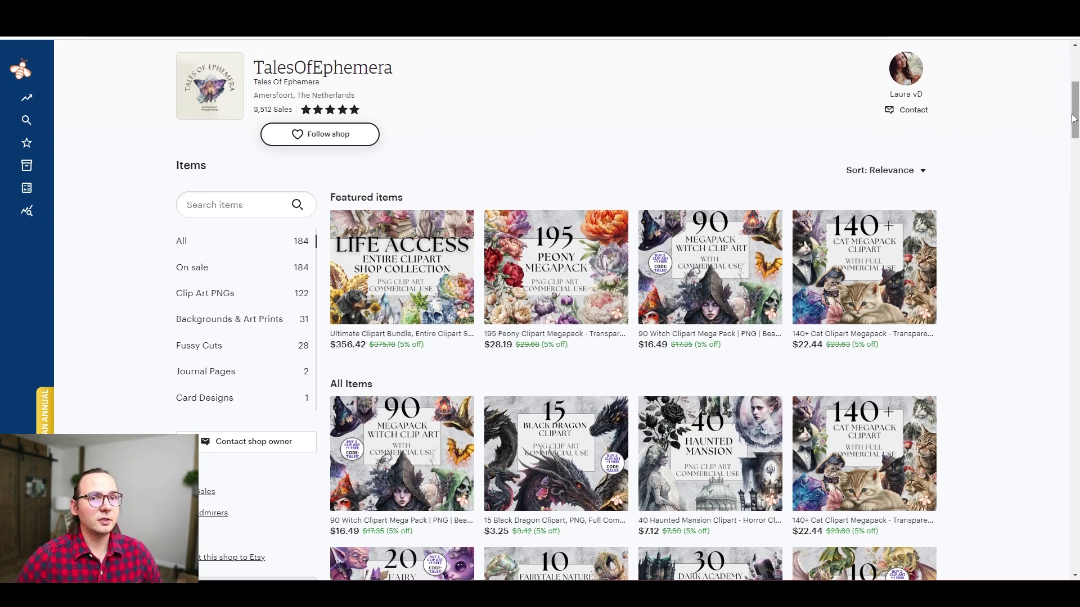
mouse_move(1072, 118)
left_mouse_down()
mouse_move(1071, 220)
mouse_move(1064, 125)
left_mouse_up()
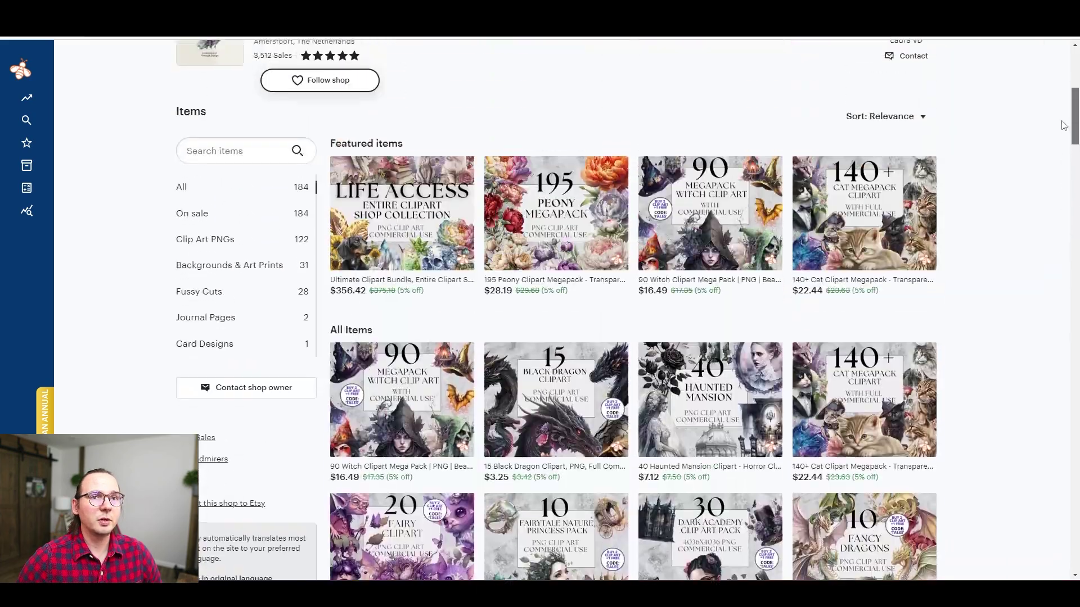
scroll(1064, 125, "up", 4)
- Run Product Analytics on the TalesOfEphemera shop and sort its listings by monthly revenue, highest first
mouse_move(25, 119)
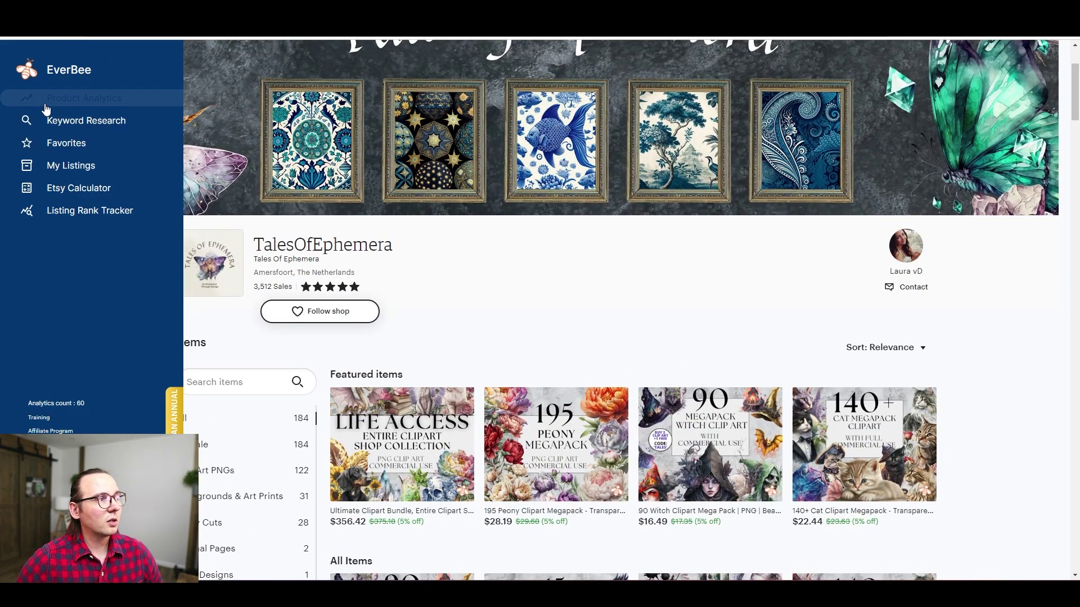
left_click(46, 105)
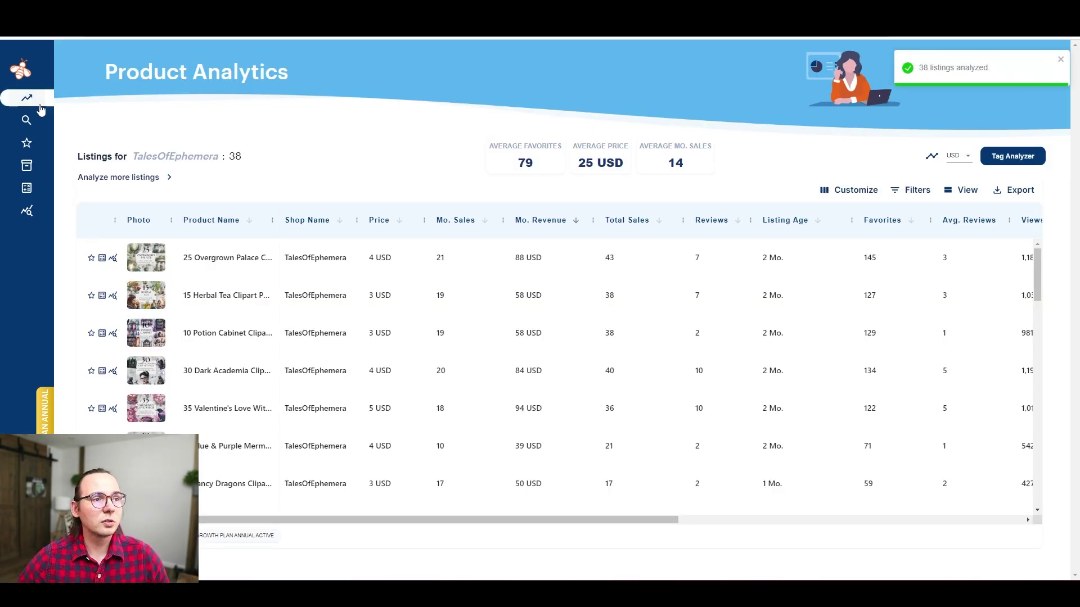
left_click(576, 222)
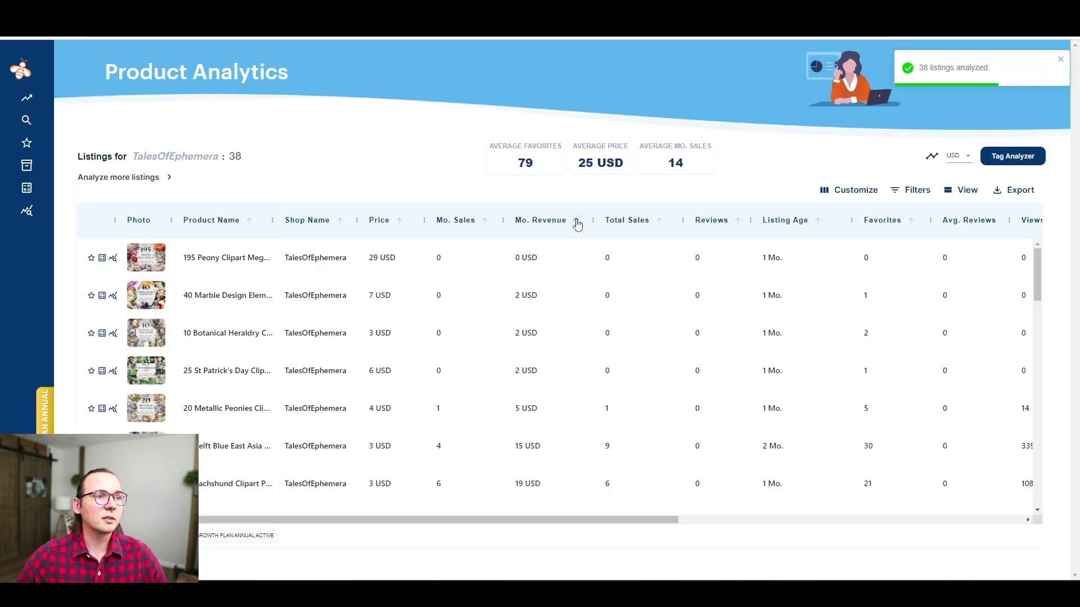
left_click(576, 223)
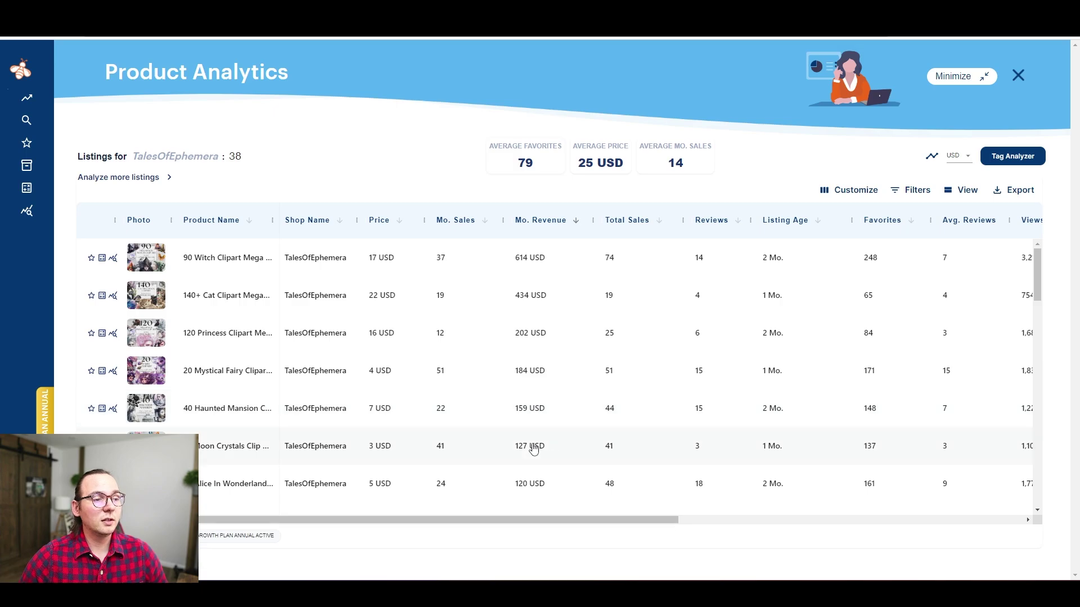
- Examine the monthly revenue, sales and listing age of the shop's clipart listings throughout the sorted table
scroll(531, 479, "down", 3)
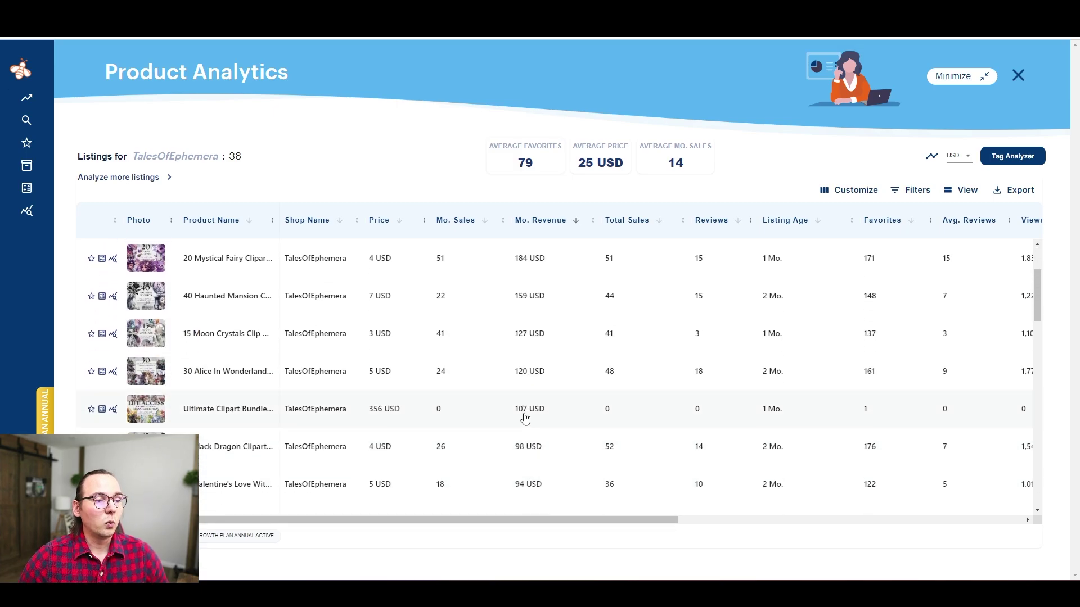
scroll(525, 450, "down", 3)
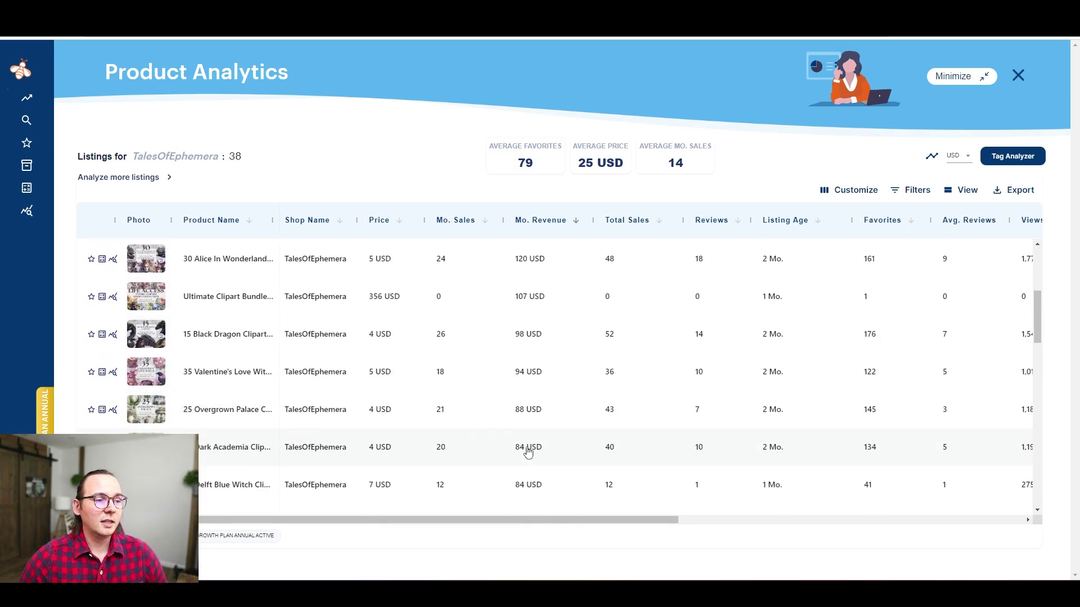
scroll(521, 462, "down", 6)
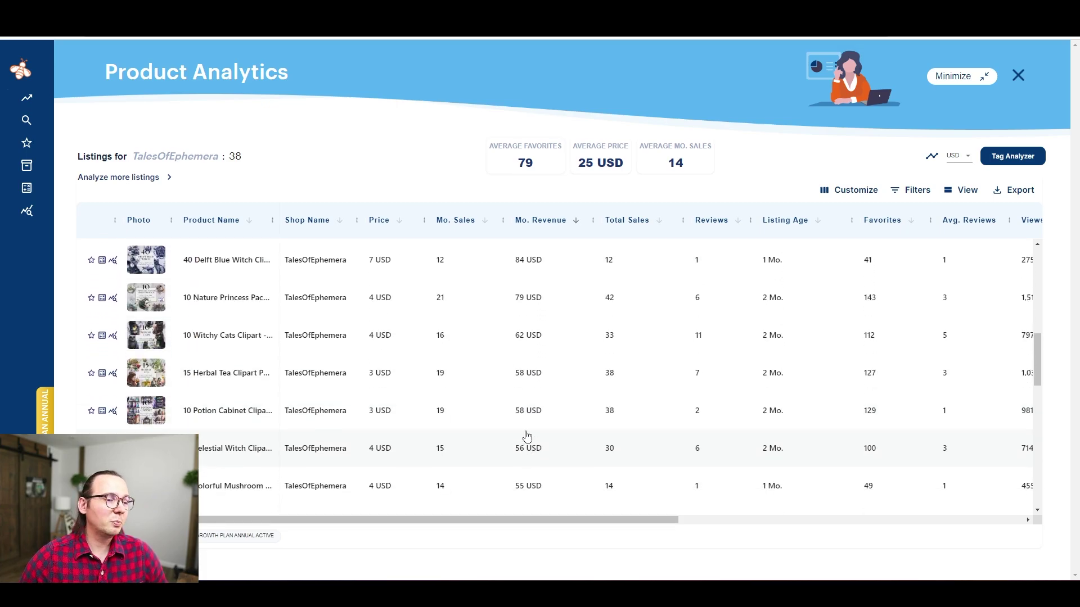
scroll(528, 434, "up", 4)
scroll(530, 431, "up", 9)
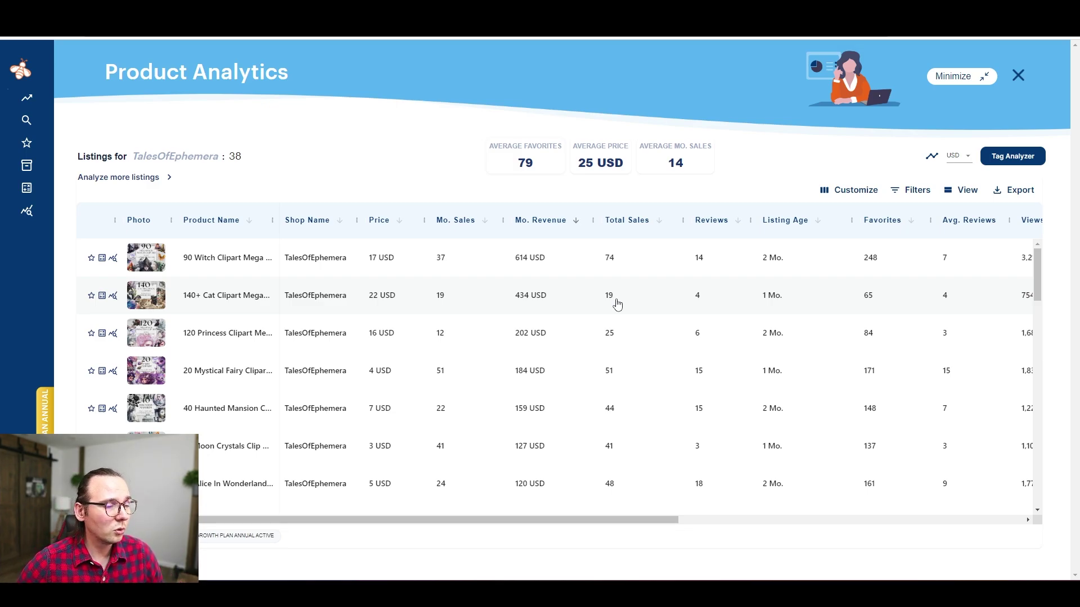
scroll(610, 312, "down", 7)
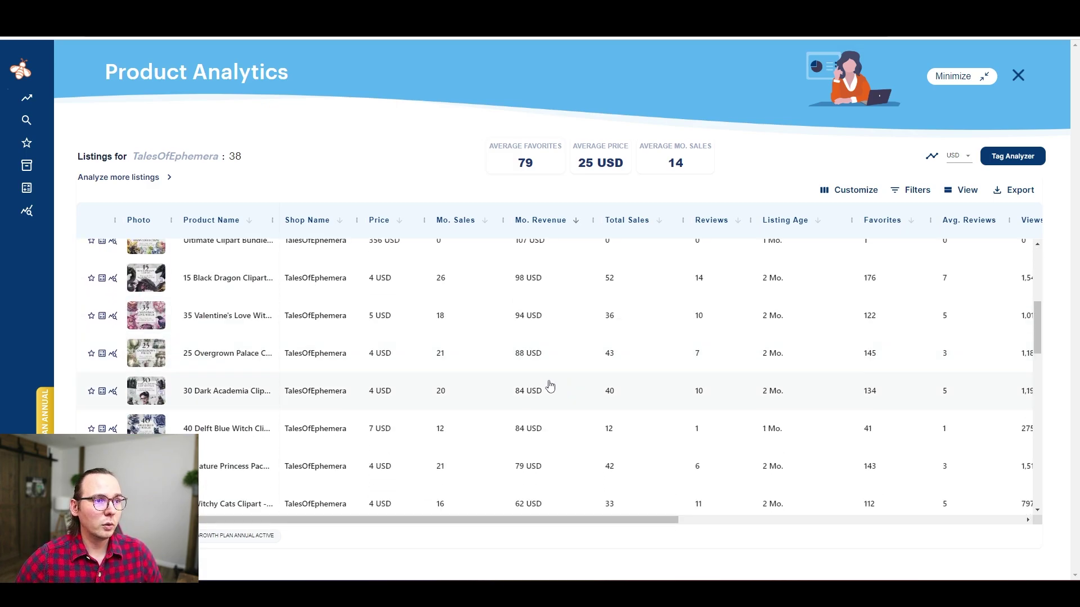
scroll(523, 352, "up", 5)
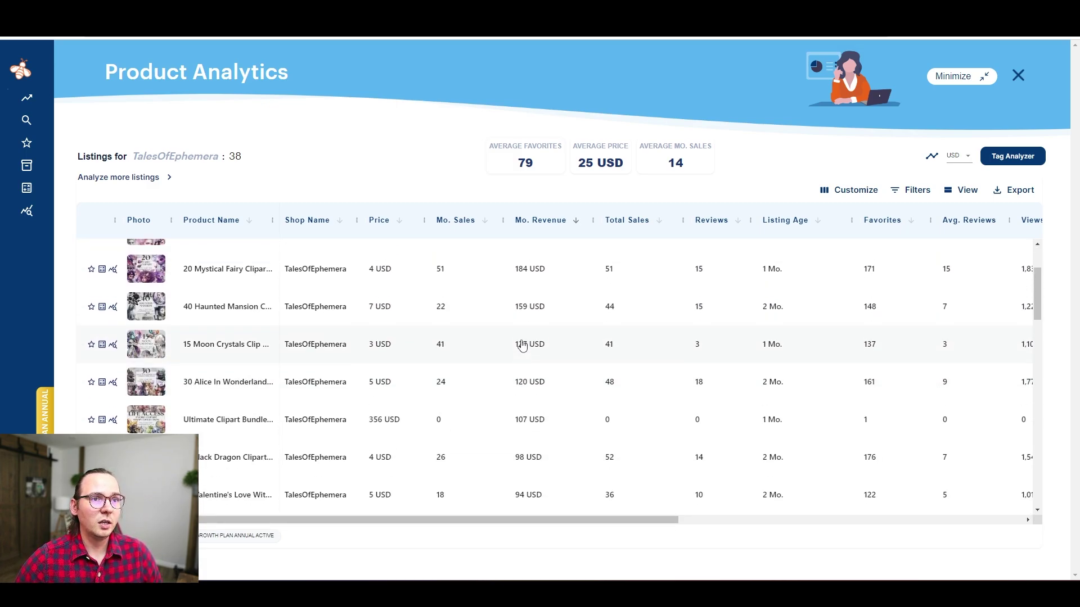
scroll(521, 345, "up", 3)
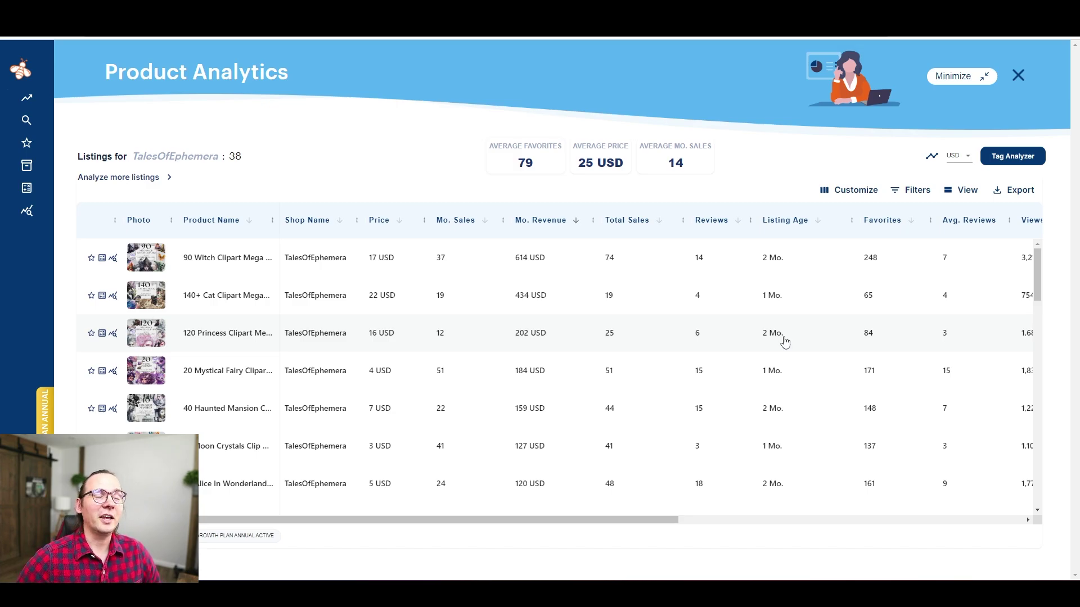
- Open the 140+ Cat Clipart Megapack's Etsy page from its listing details and look through its product images
left_click(254, 302)
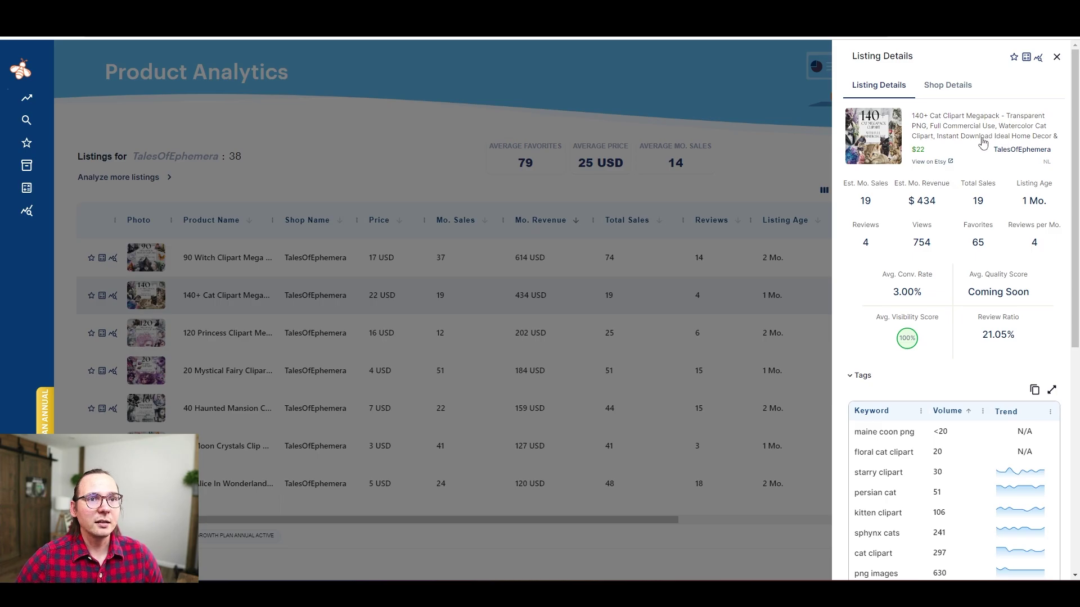
left_click(950, 121)
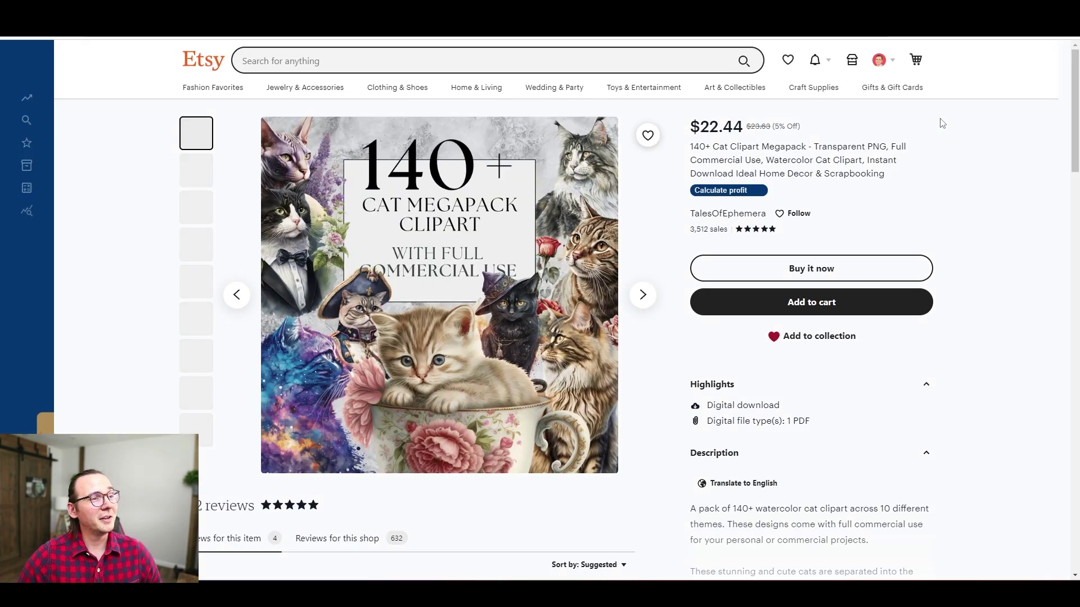
left_click(208, 181)
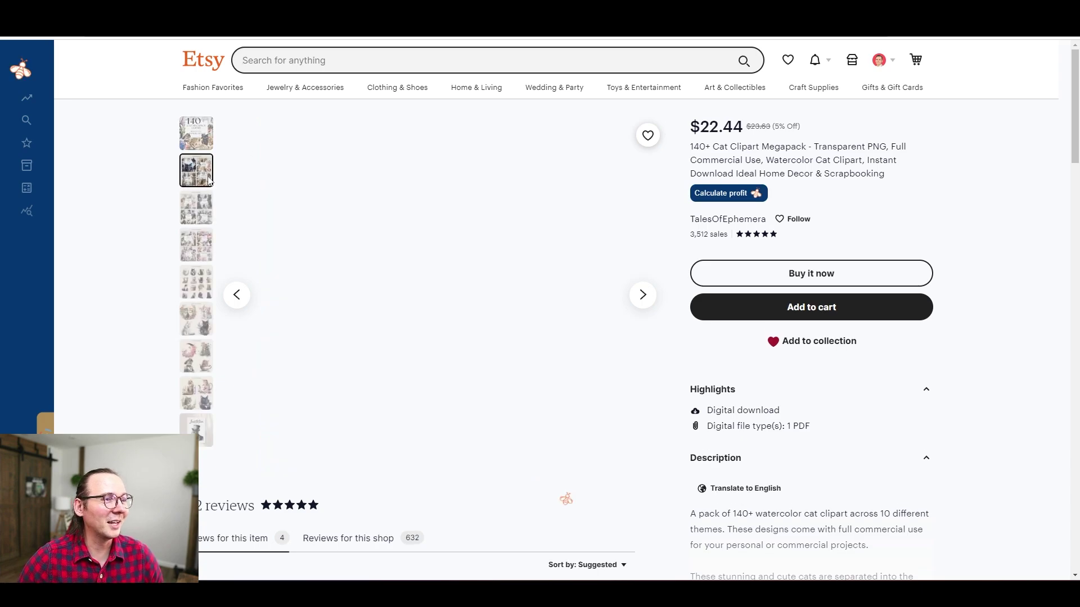
left_click(205, 243)
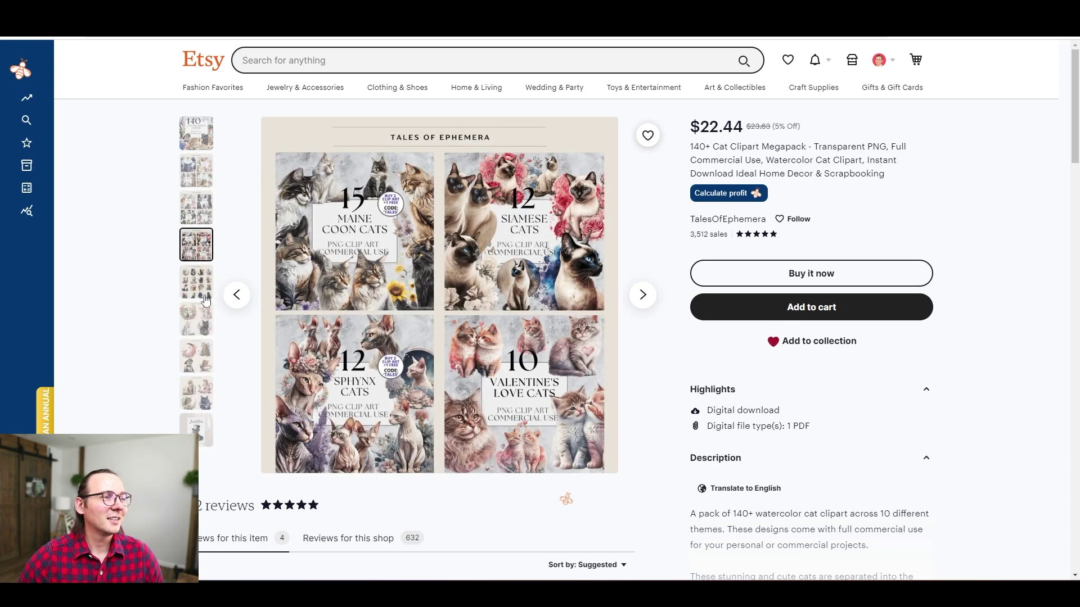
left_click(209, 293)
left_click(198, 319)
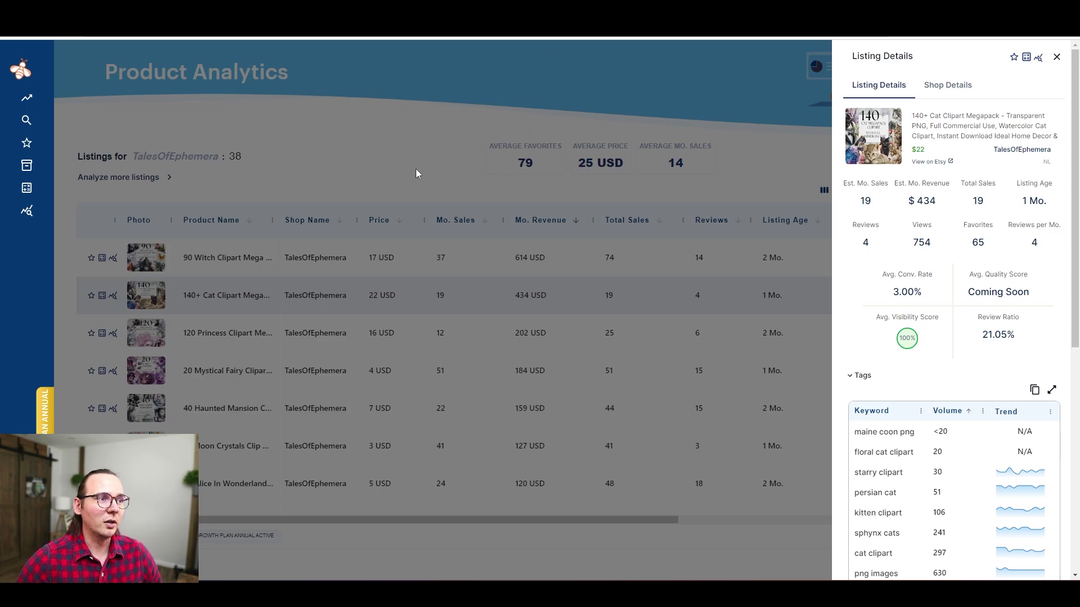
- Close the cat megapack's details and open the 90 Witch Clipart Mega Pack's Etsy page from its listing details
left_click(416, 174)
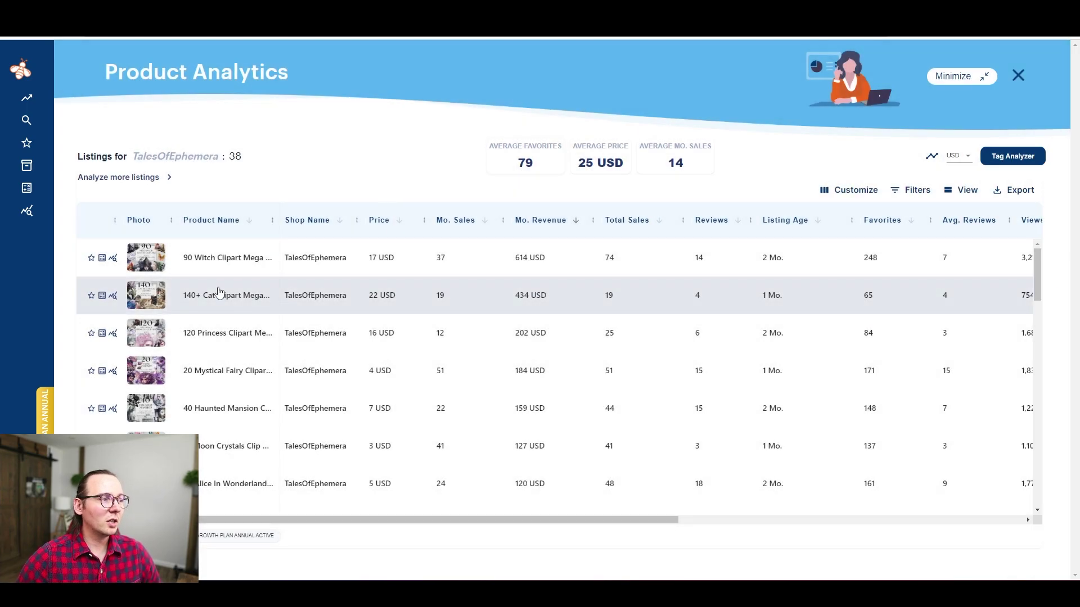
left_click(237, 265)
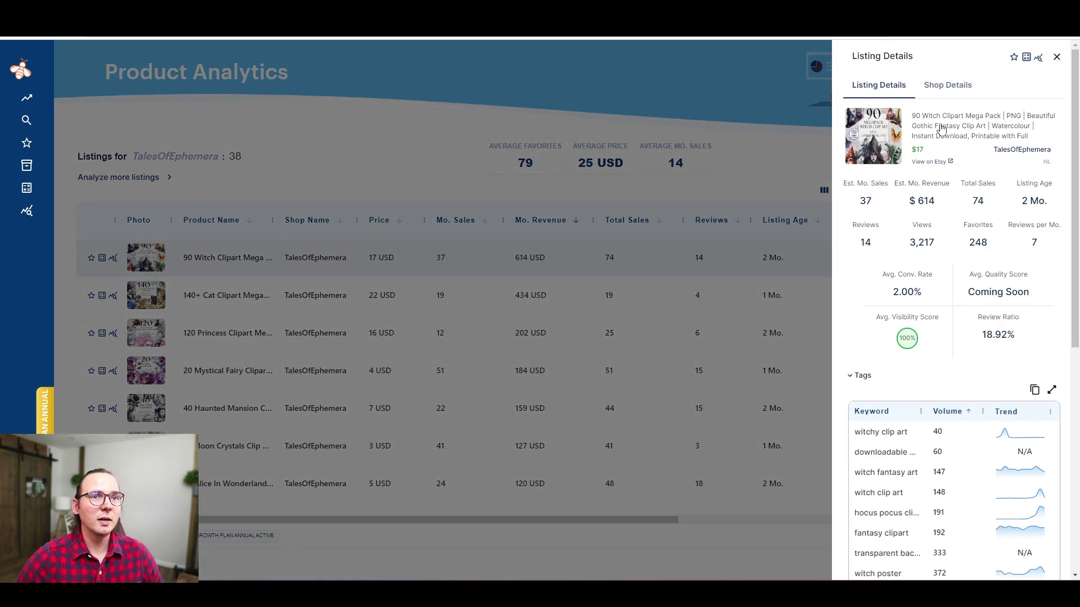
left_click(945, 128)
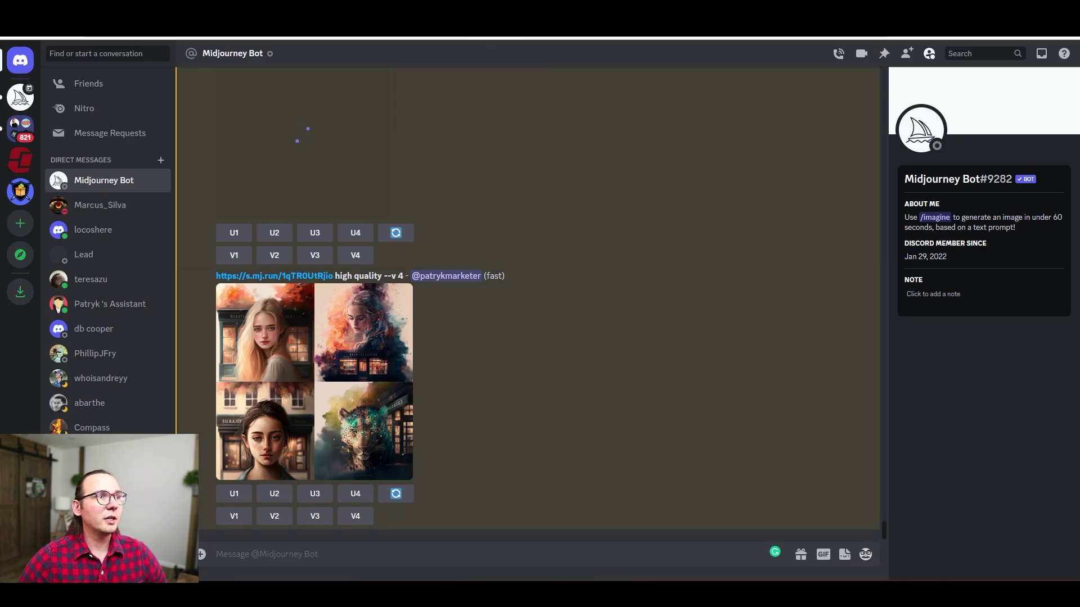
- Switch to the Midjourney Bot conversation in Discord and start an /imagine command with an empty prompt
left_click(444, 26)
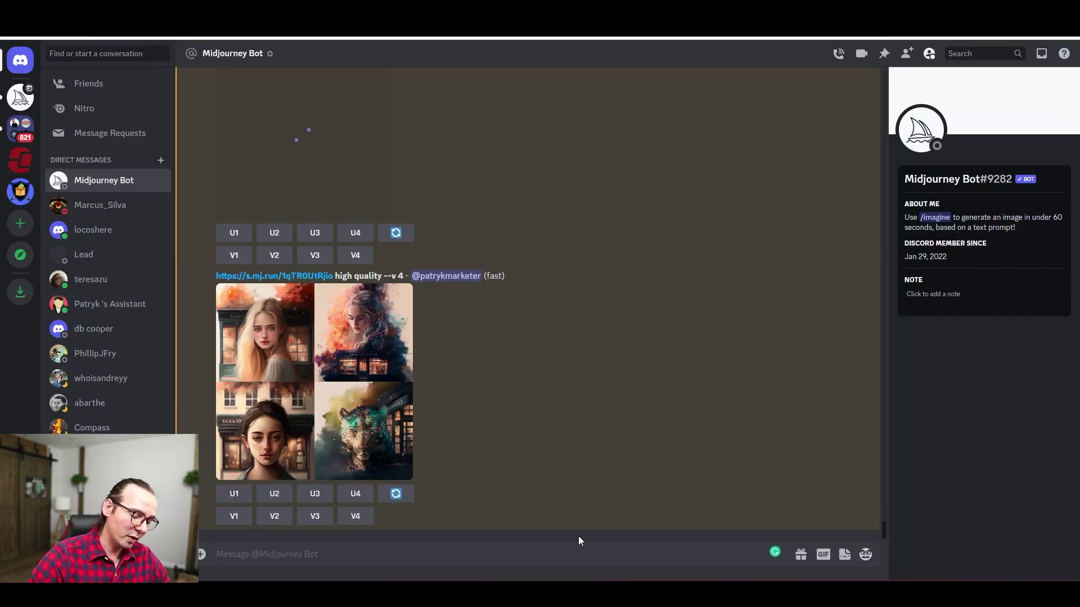
type("/img")
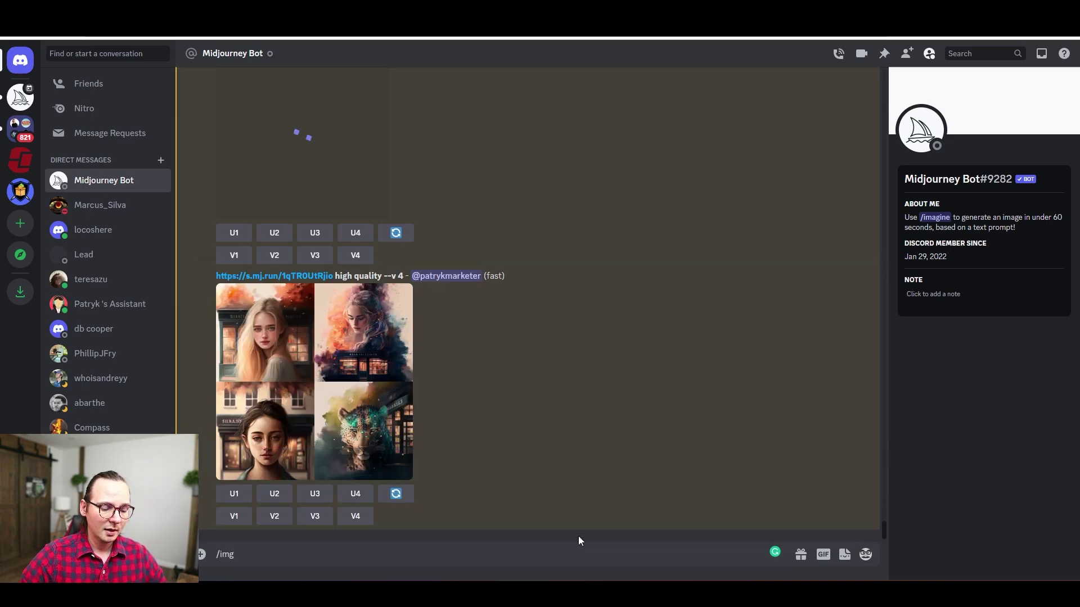
key("BackSpace")
left_click(568, 490)
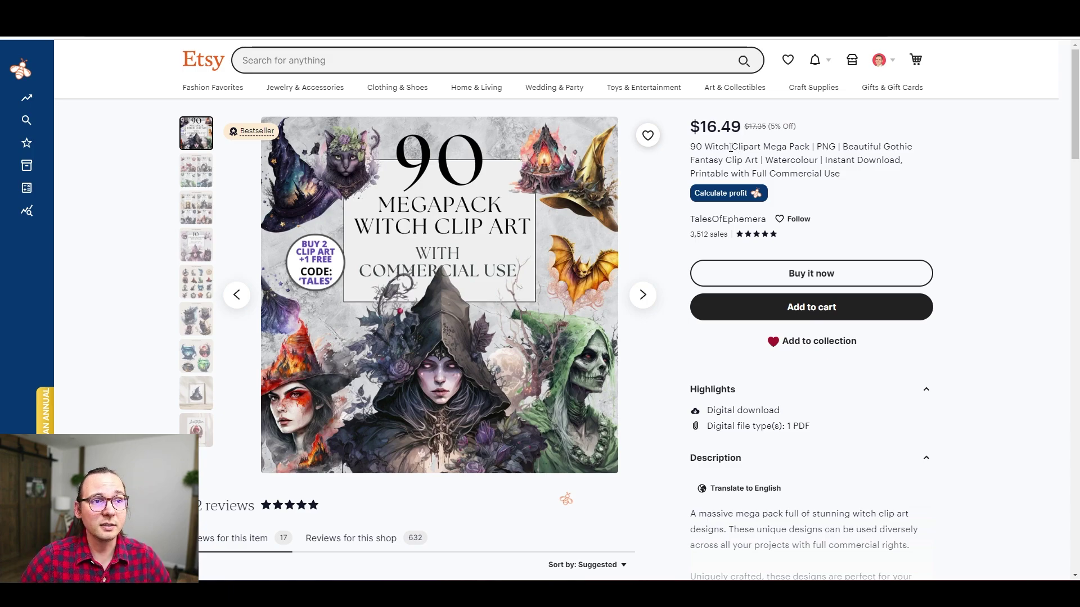
- Copy the word "Witch" from the Etsy listing title into the Midjourney /imagine prompt in Discord
left_click_drag(729, 147, 705, 147)
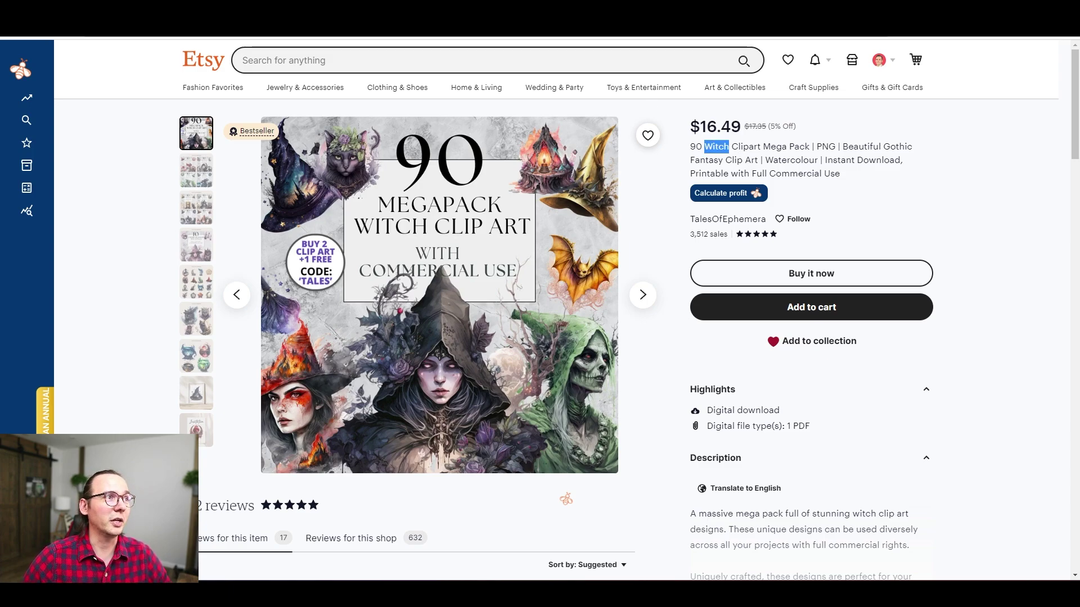
key("ctrl+c")
key("alt+Tab")
key("ctrl+v")
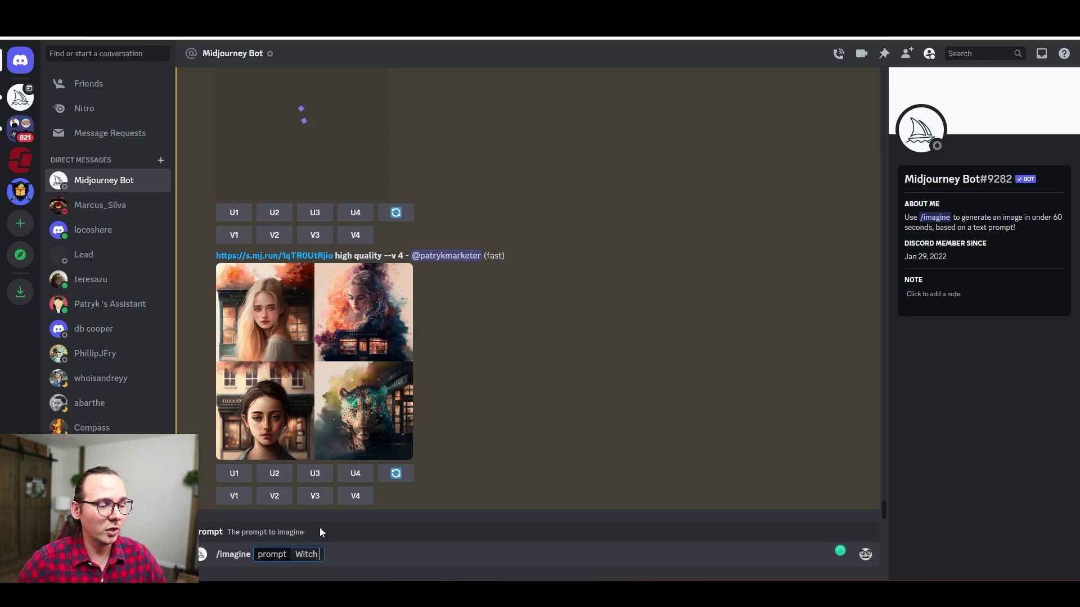
- Copy "Watercolour" from the Etsy listing title and append it to the /imagine prompt after "Witch"
key("alt+Tab")
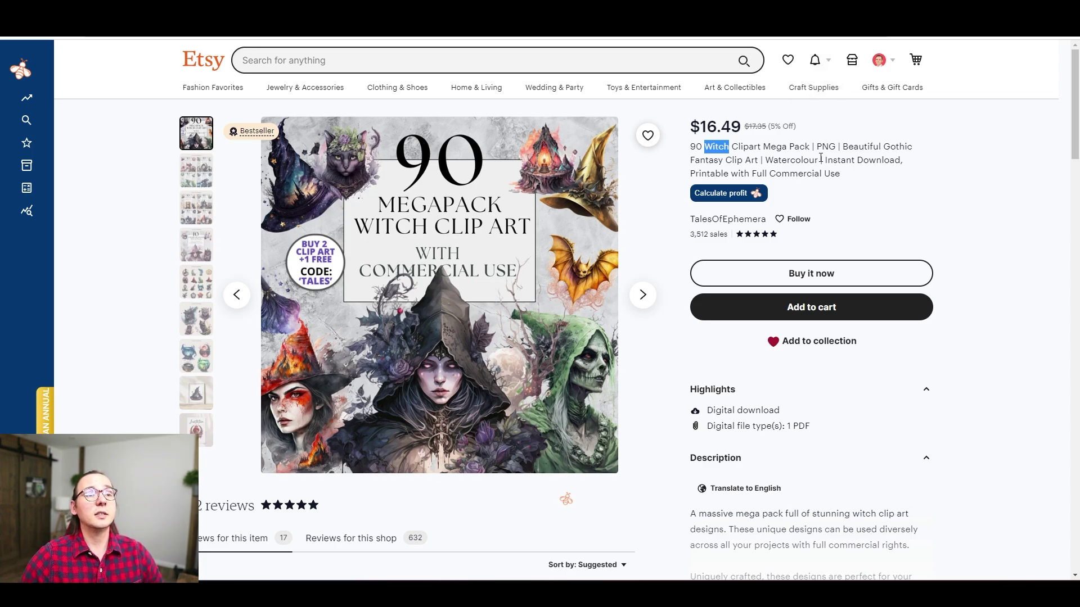
left_click_drag(819, 160, 769, 163)
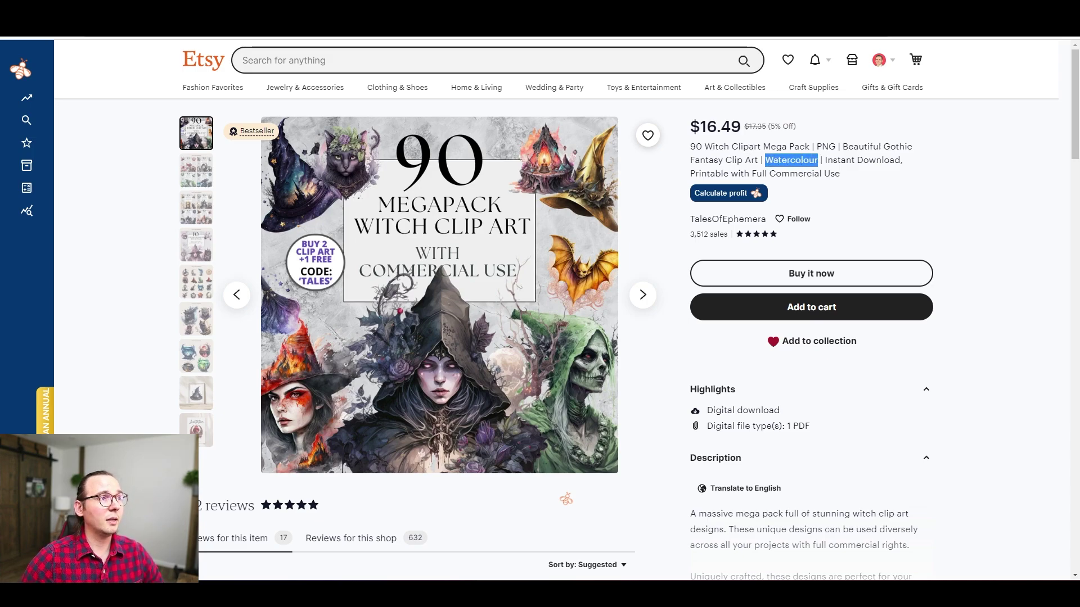
key("alt+Tab")
key("ctrl+v")
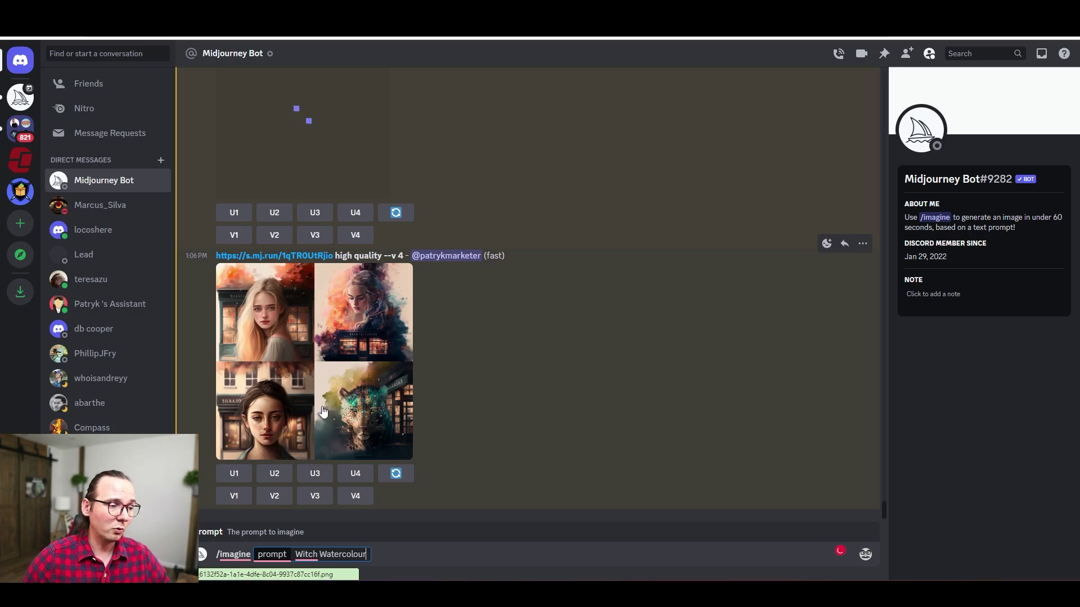
- Copy "Beautiful Gothic Fantasy" from the Etsy listing title, append it to the /imagine prompt, and return to the Etsy listing
key("alt+Tab")
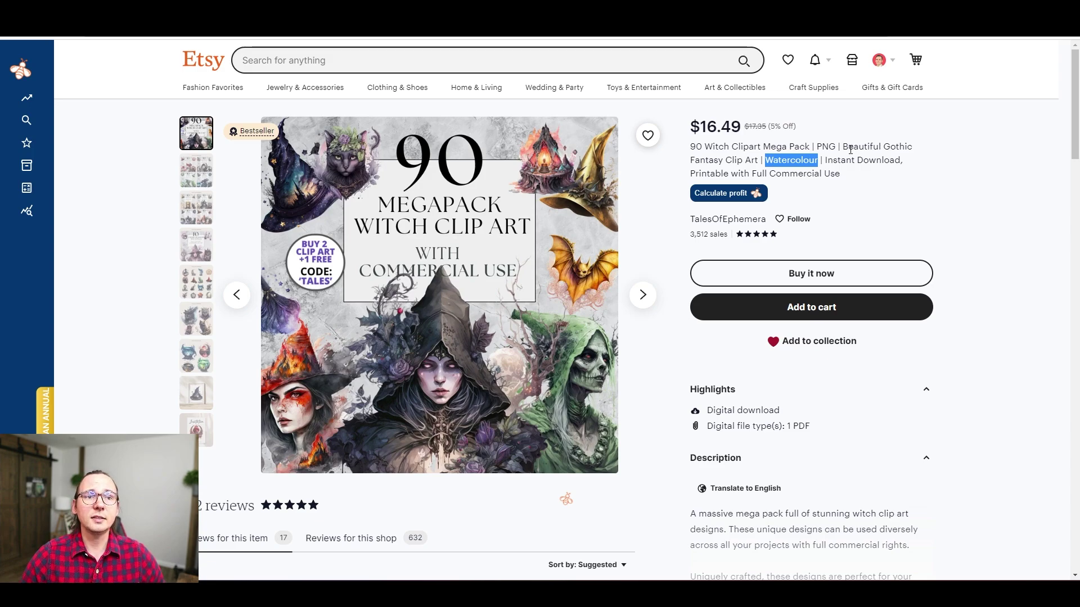
left_click_drag(844, 148, 724, 161)
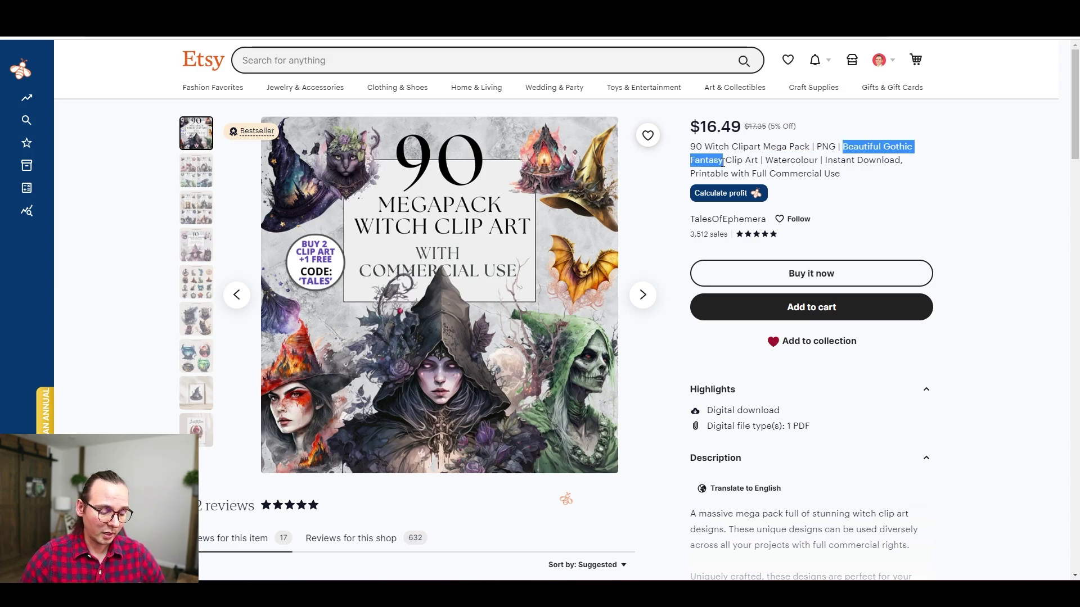
key("alt+Tab")
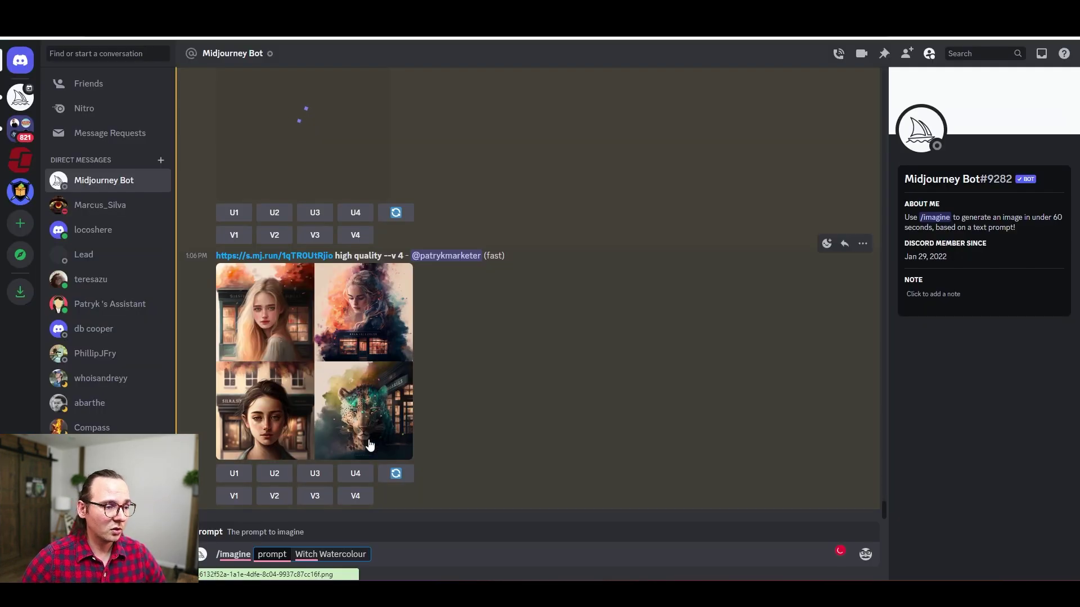
key("ctrl+v")
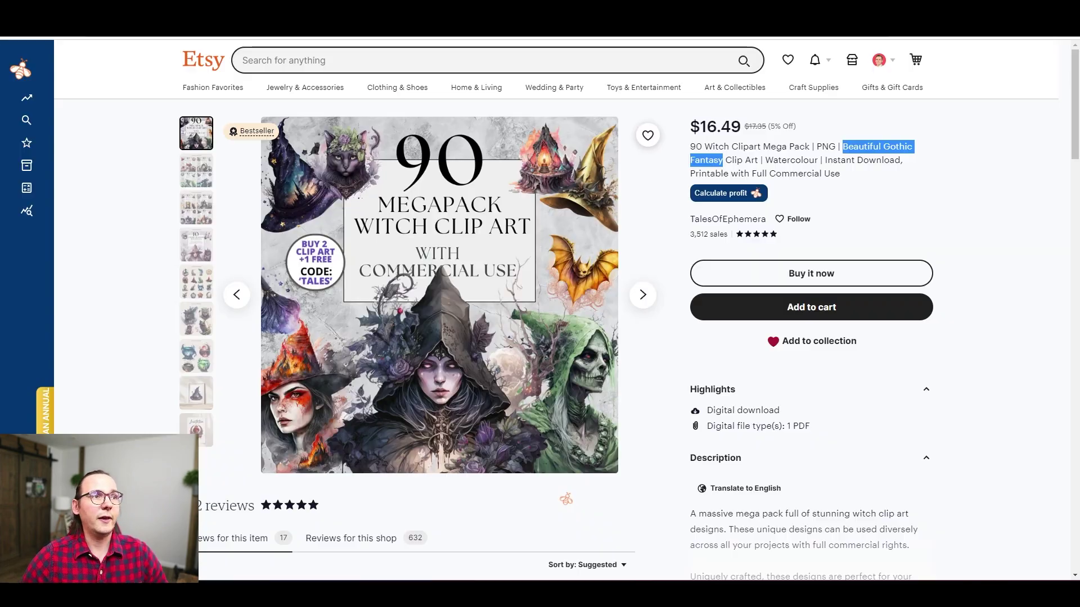
key("alt+Tab")
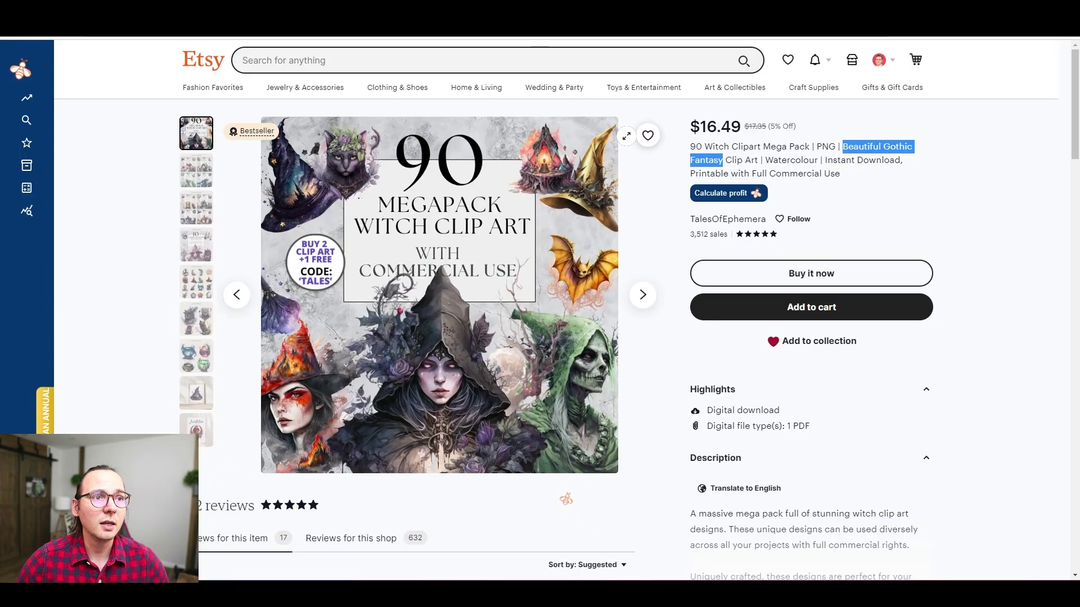
- Review the Etsy listing's description and enlarge its main product image
left_click(655, 183)
scroll(740, 174, "down", 10)
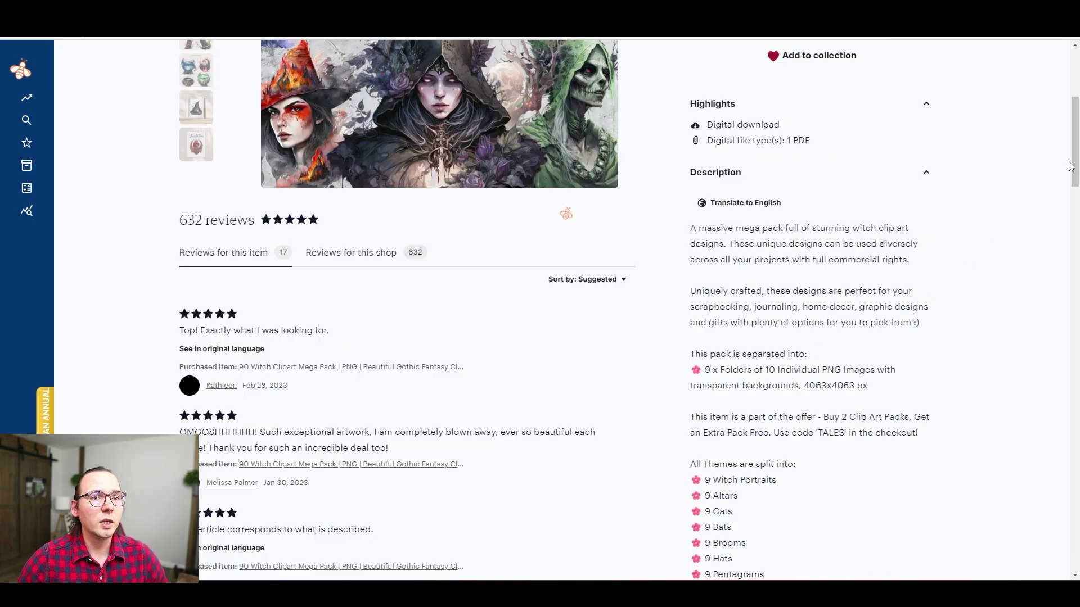
left_click_drag(1070, 166, 1031, 96)
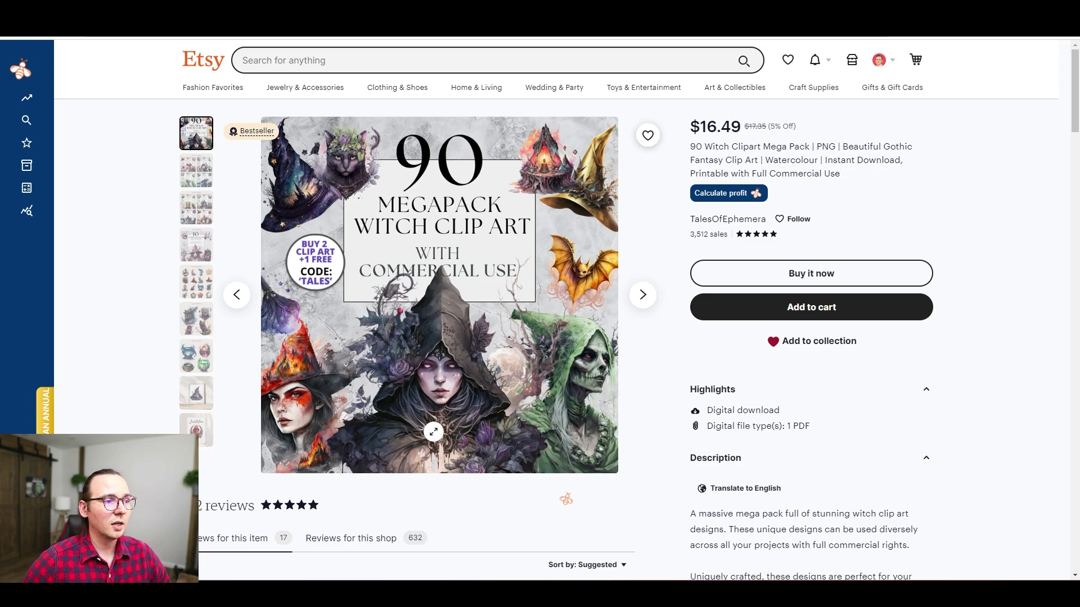
left_click(427, 416)
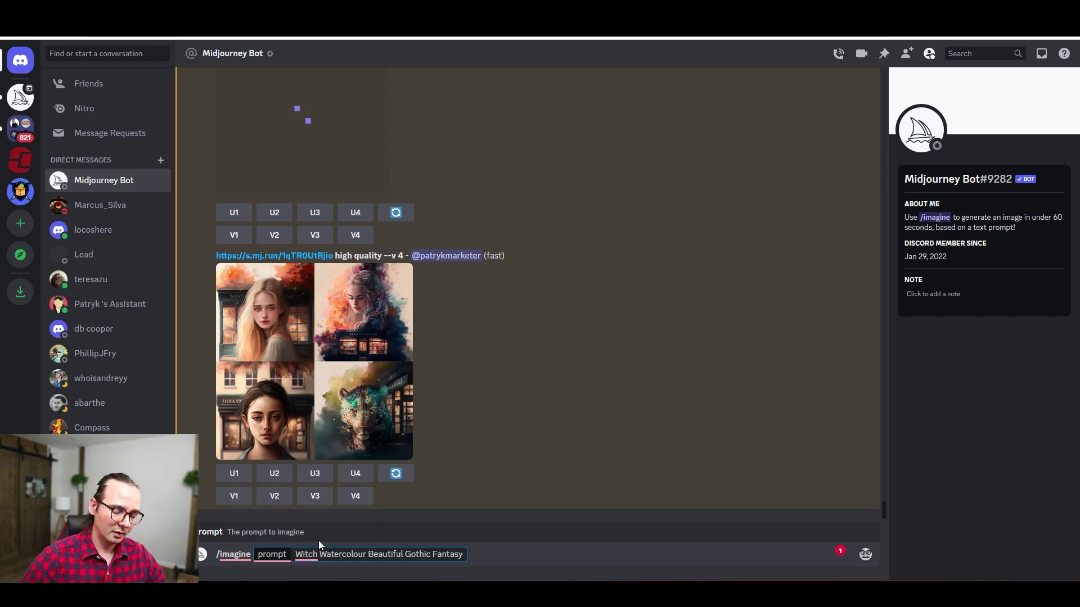
- Switch to Discord and add "purple" before "Witch" and "surrounded by flowers" after it in the /imagine prompt, correcting the misspelled word
type("purp")
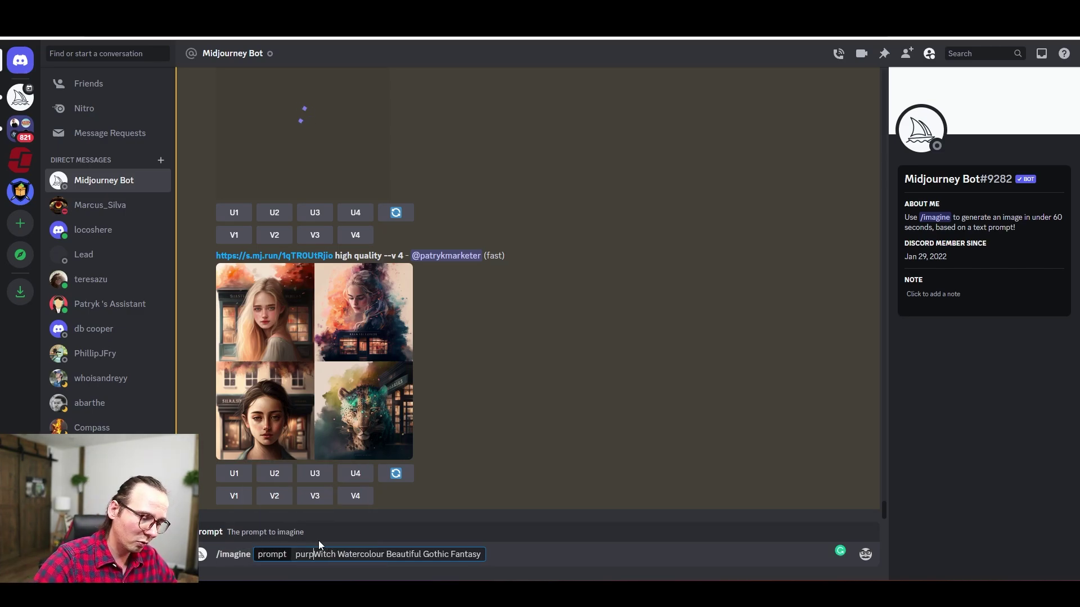
type("le")
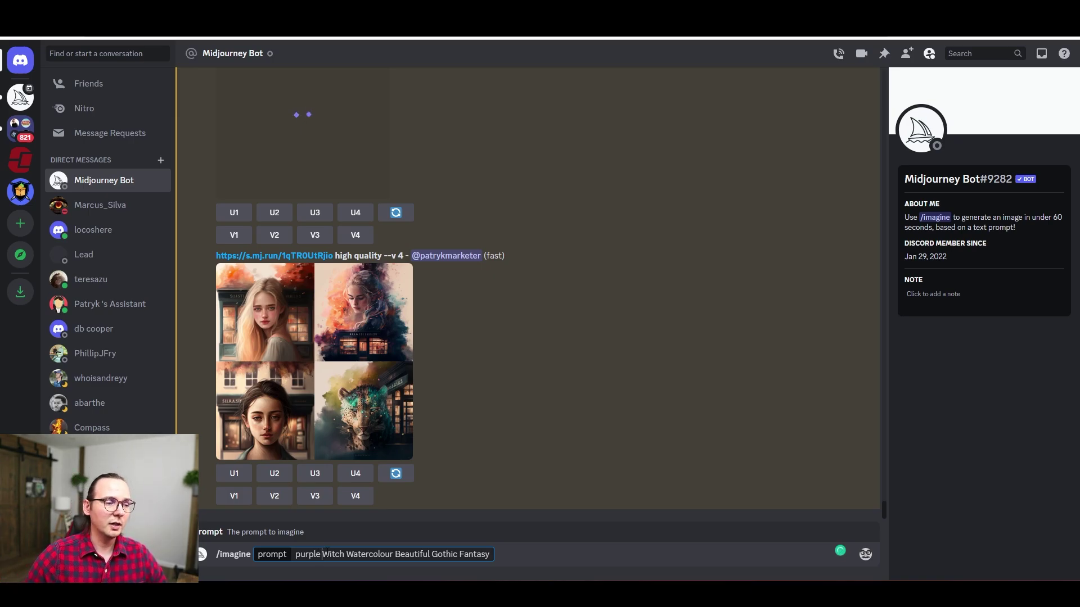
left_click(343, 554)
type("sur")
type("ronded by ")
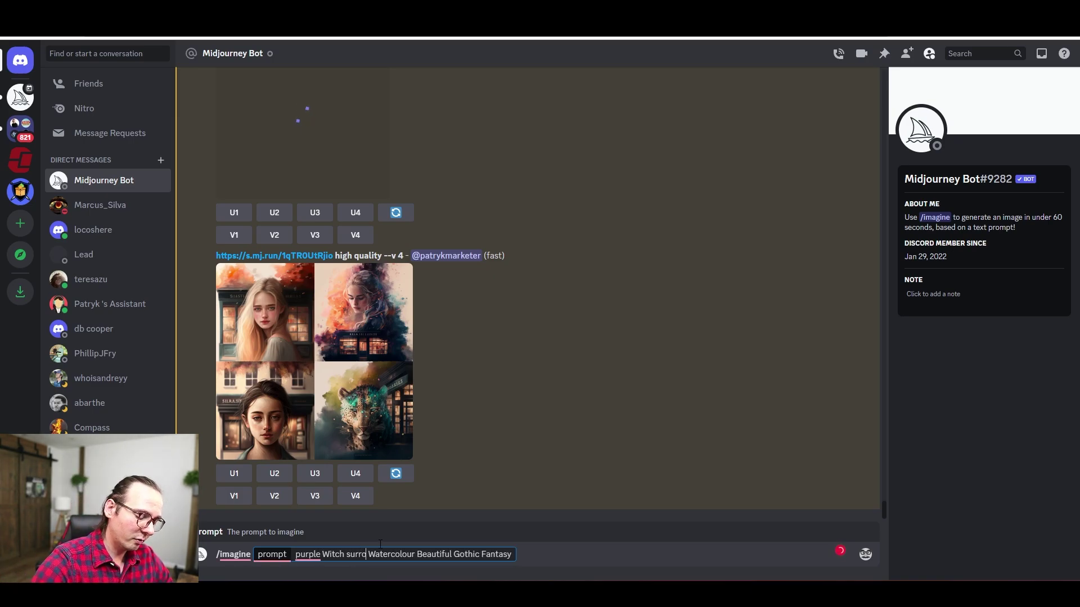
type("flowers")
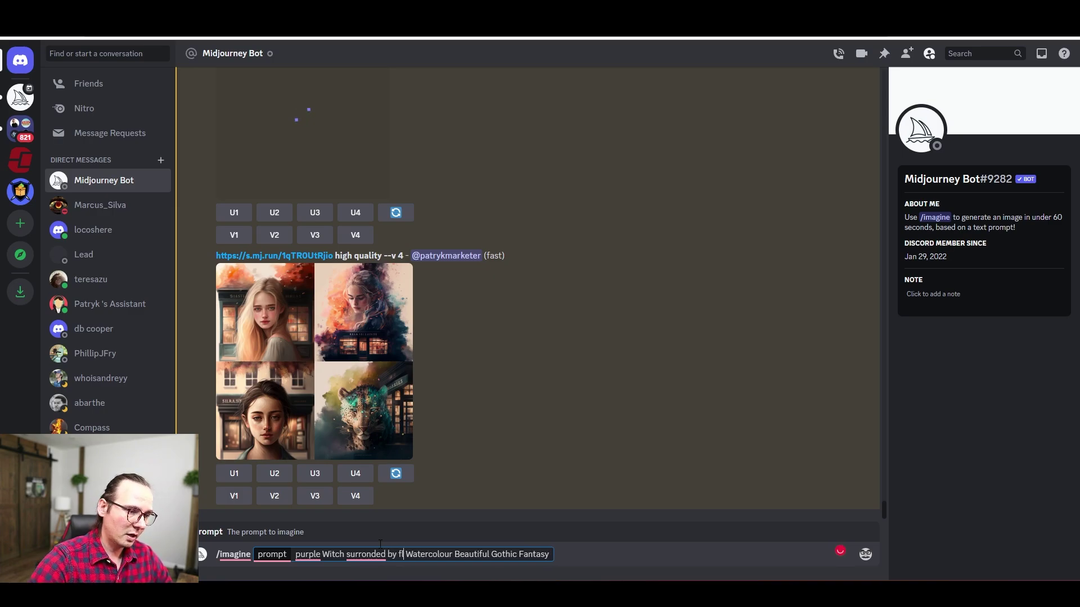
right_click(352, 555)
key("Escape")
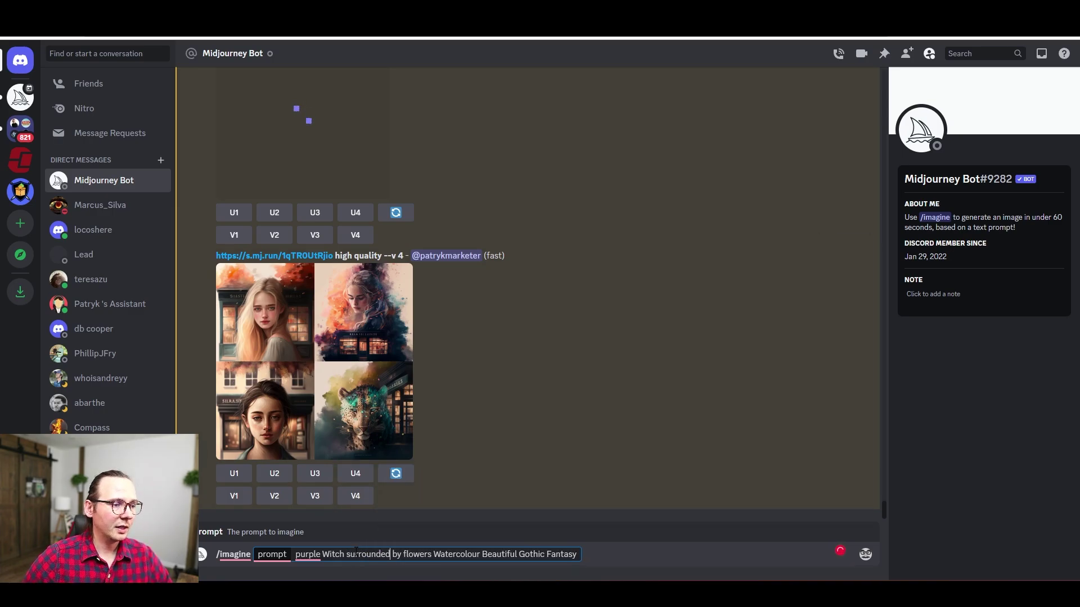
- Insert "wearing a hoodie" after "Witch" in the prompt and submit it to Midjourney
type("wearing a ho")
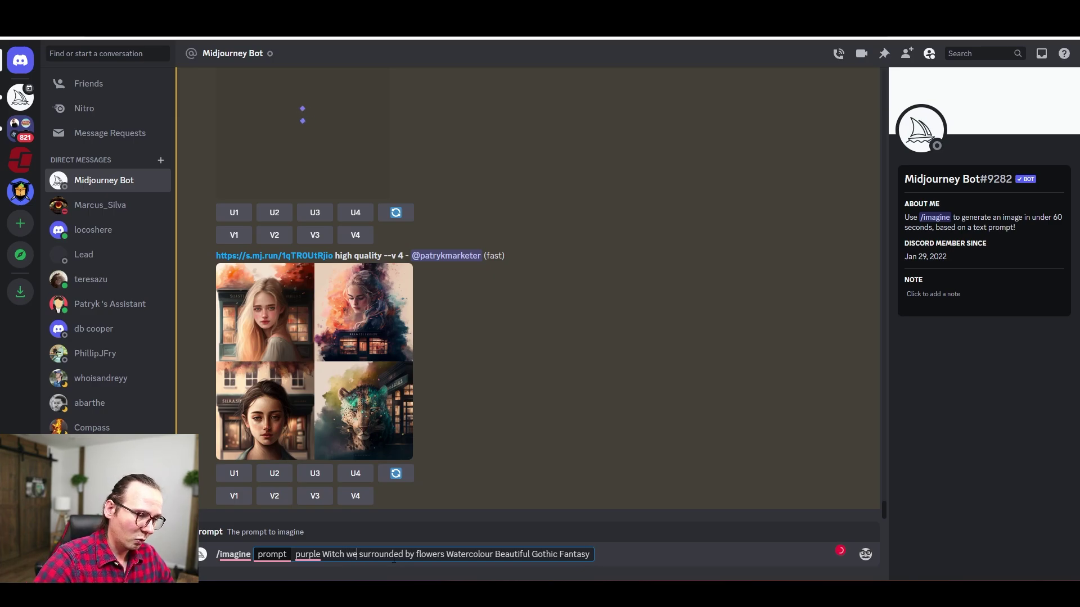
type("odie")
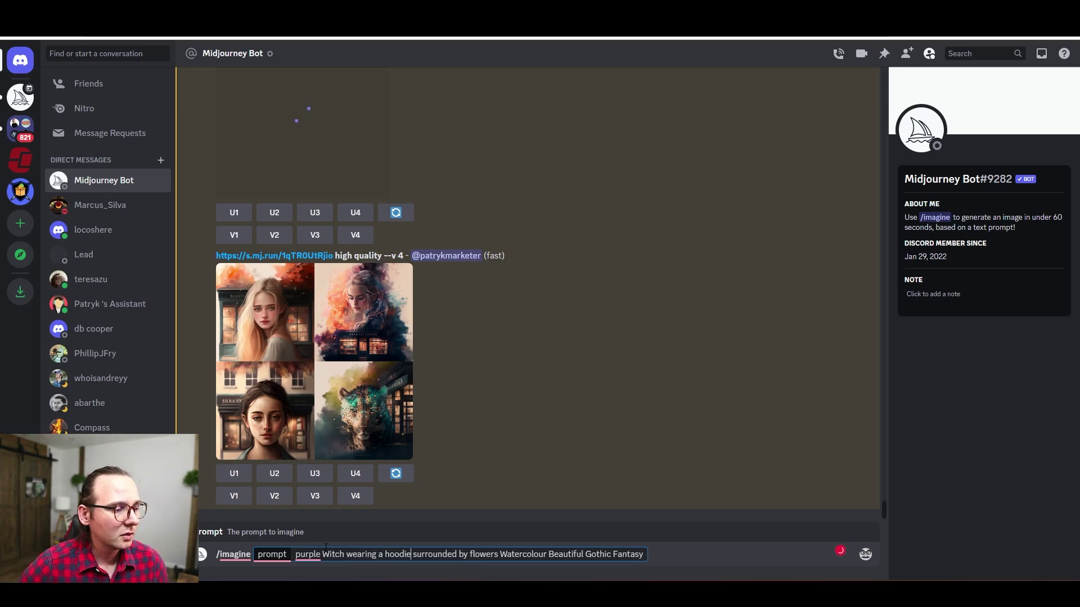
mouse_move(308, 555)
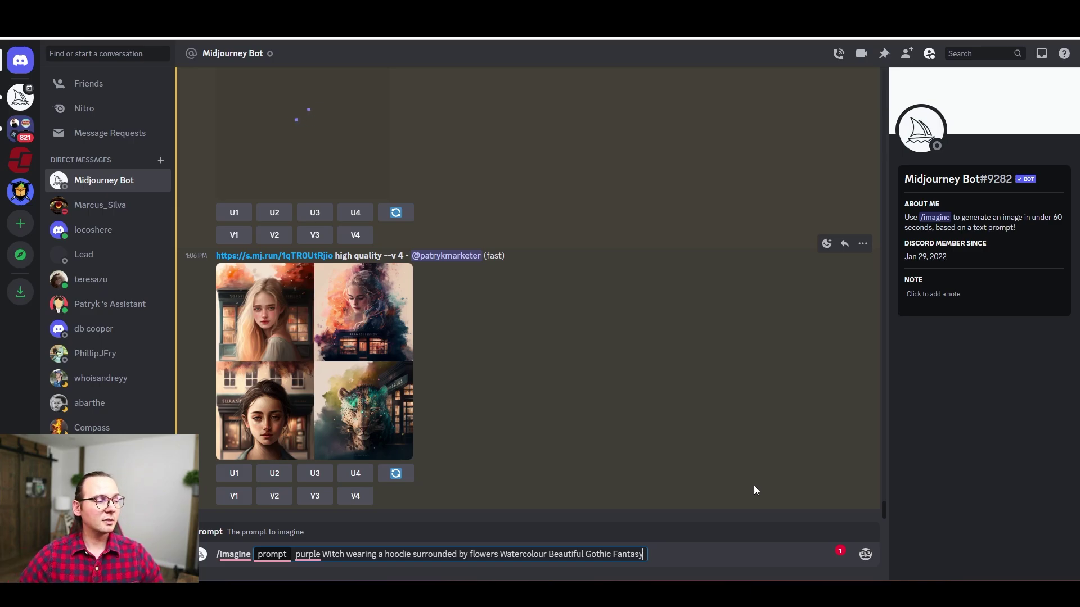
key("Return")
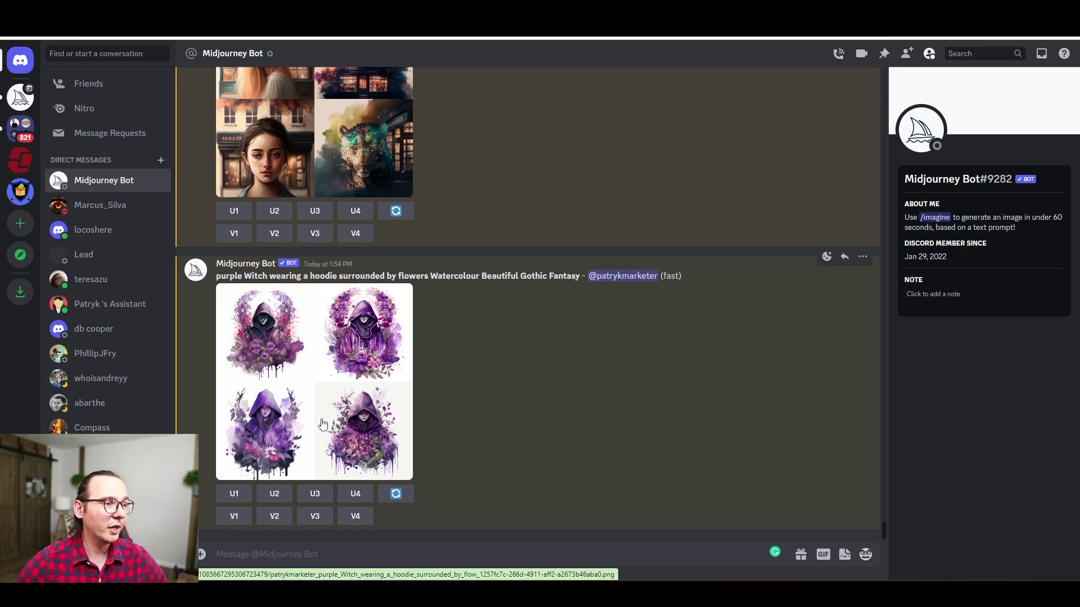
- Inspect the generated witch grid enlarged and request both an upscale and variations of the third image
left_click(321, 421)
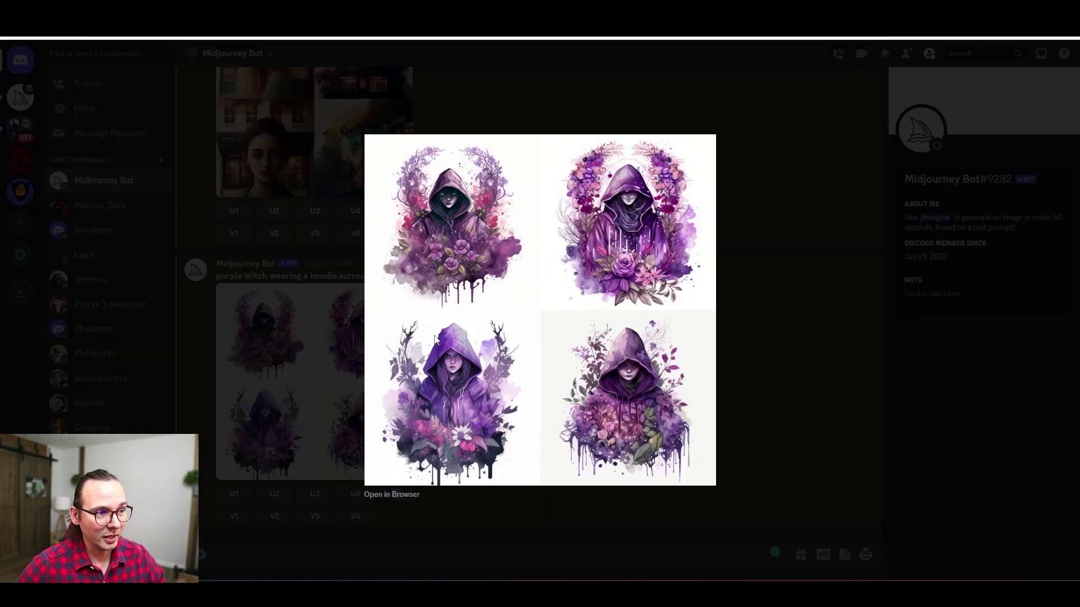
key("Escape")
left_click(350, 421)
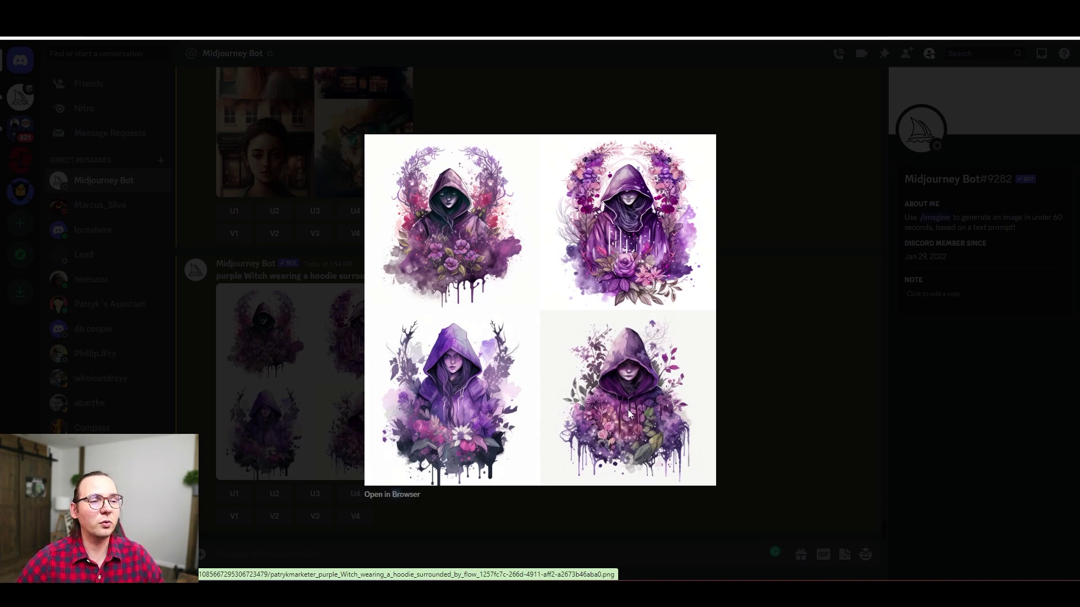
key("Escape")
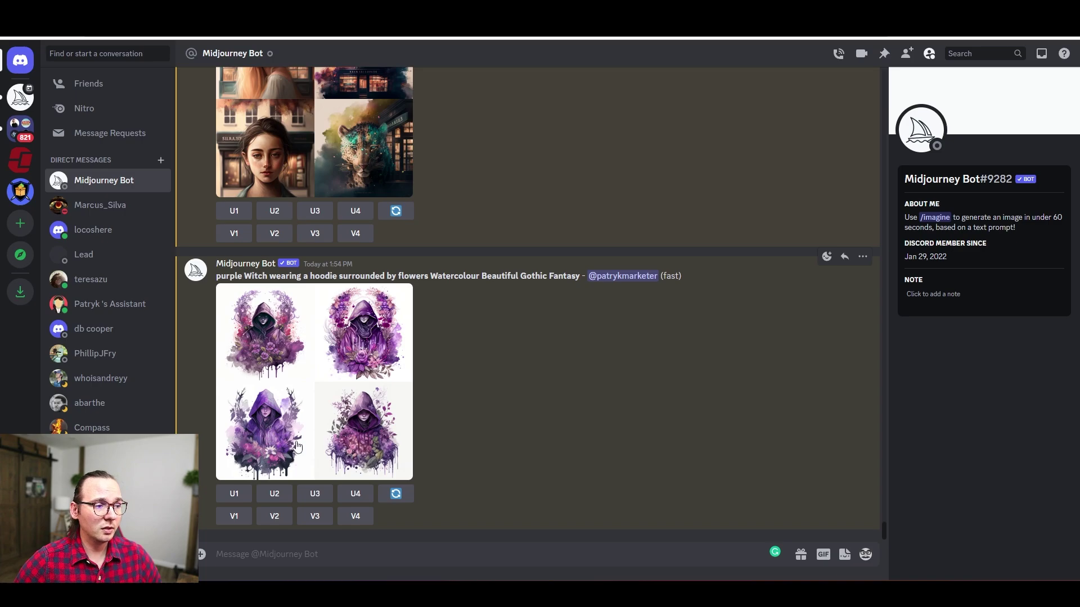
left_click(315, 493)
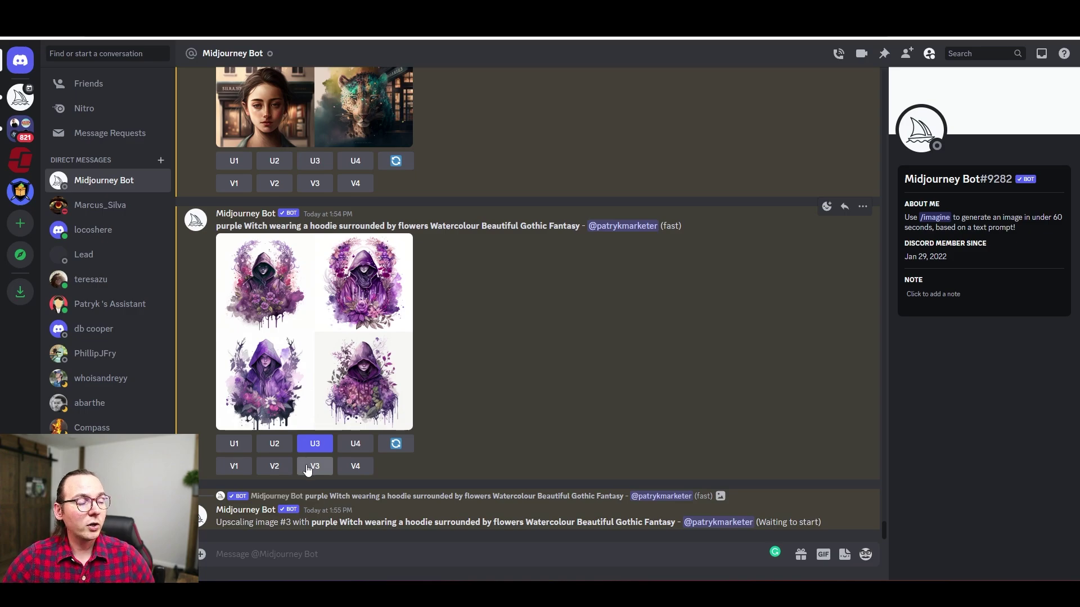
left_click(308, 467)
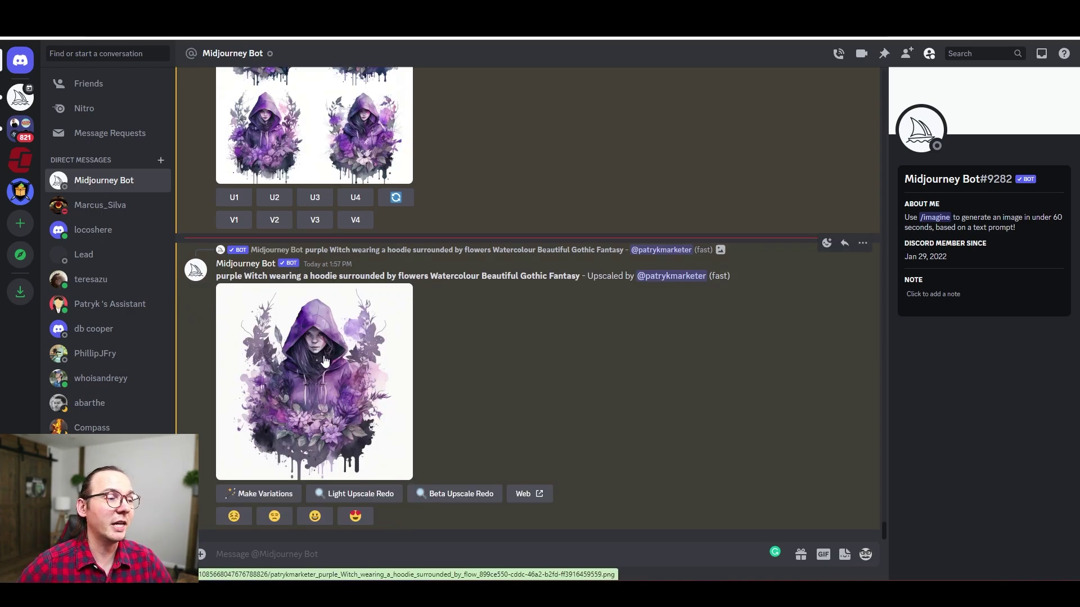
- Look back at the original witch grid and view the upscaled third image enlarged
scroll(537, 349, "up", 8)
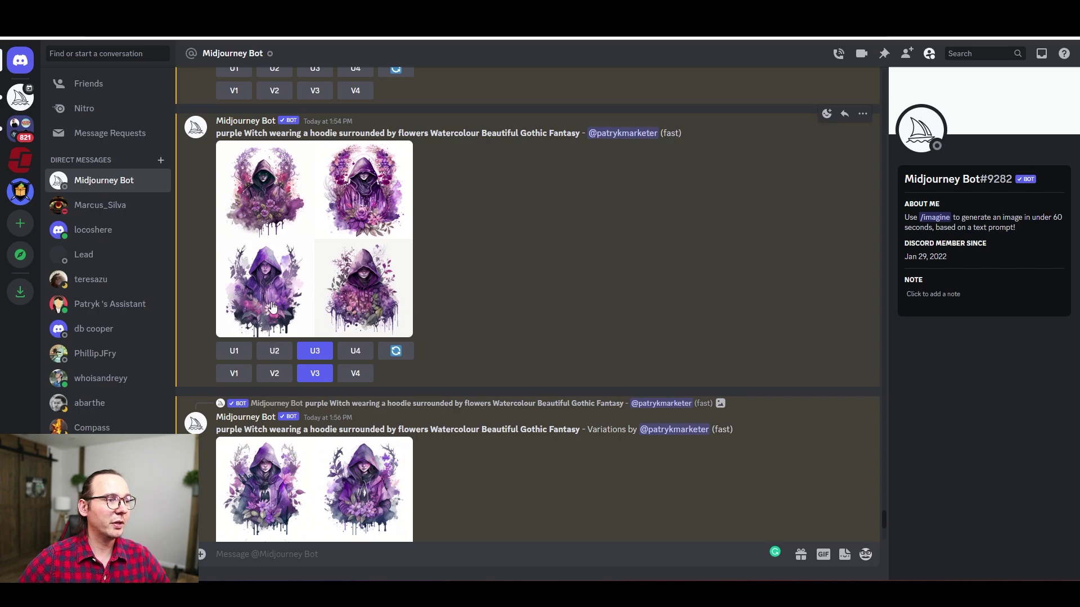
scroll(485, 355, "down", 1)
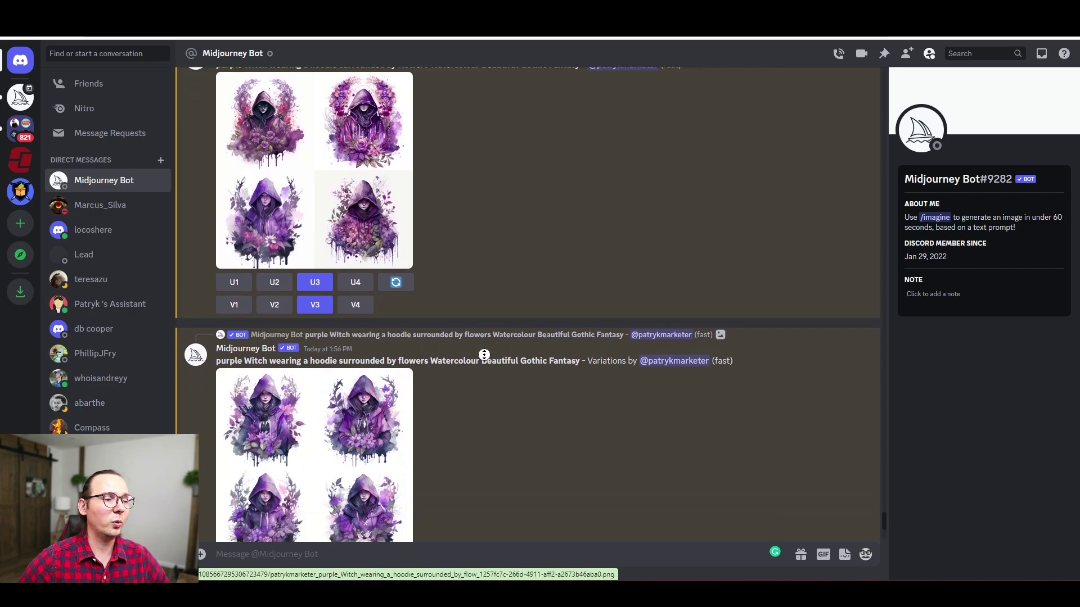
scroll(484, 355, "down", 5)
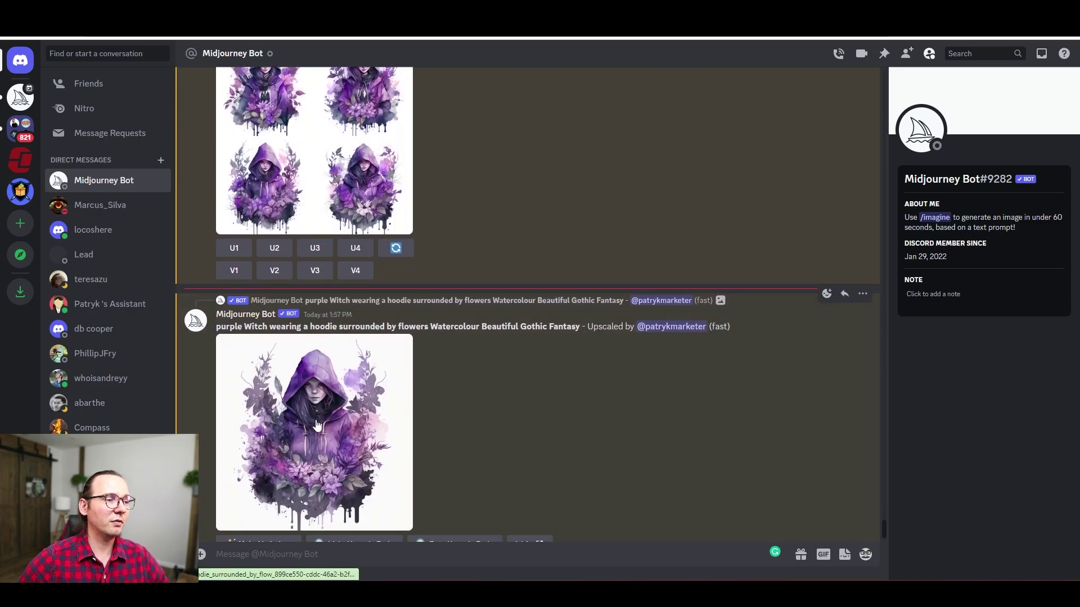
left_click(316, 425)
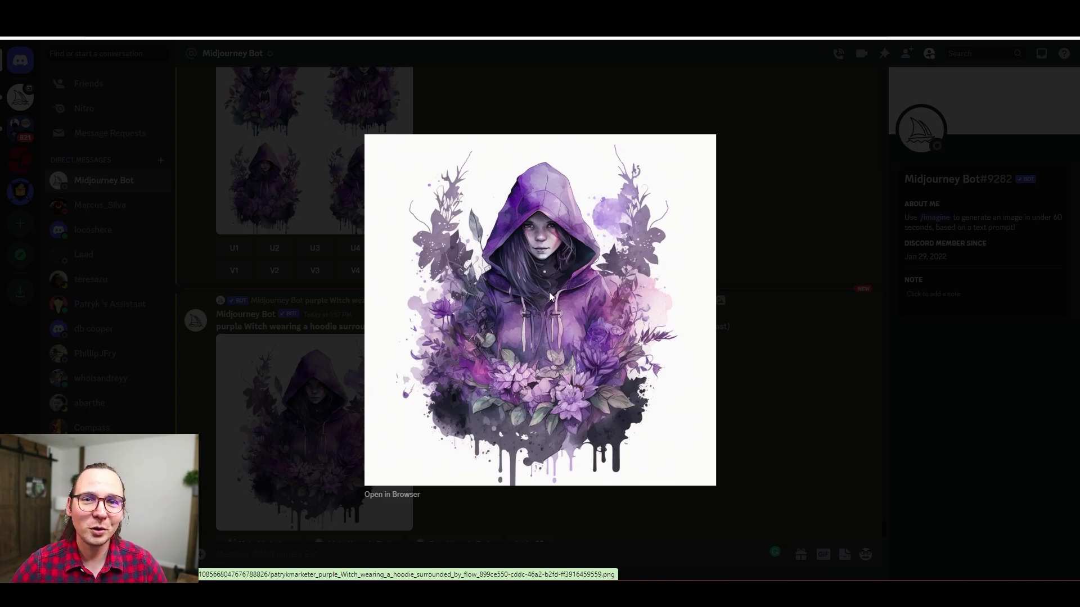
key("Escape")
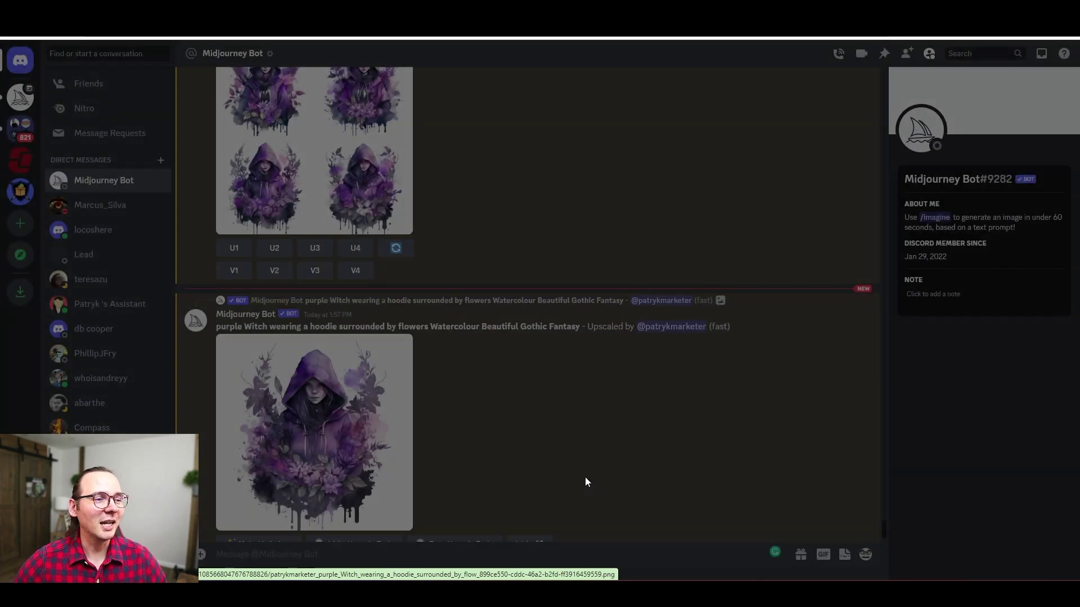
- View the grid of witch variations enlarged and compare it with the original grid
scroll(585, 477, "up", 1)
scroll(589, 480, "up", 3)
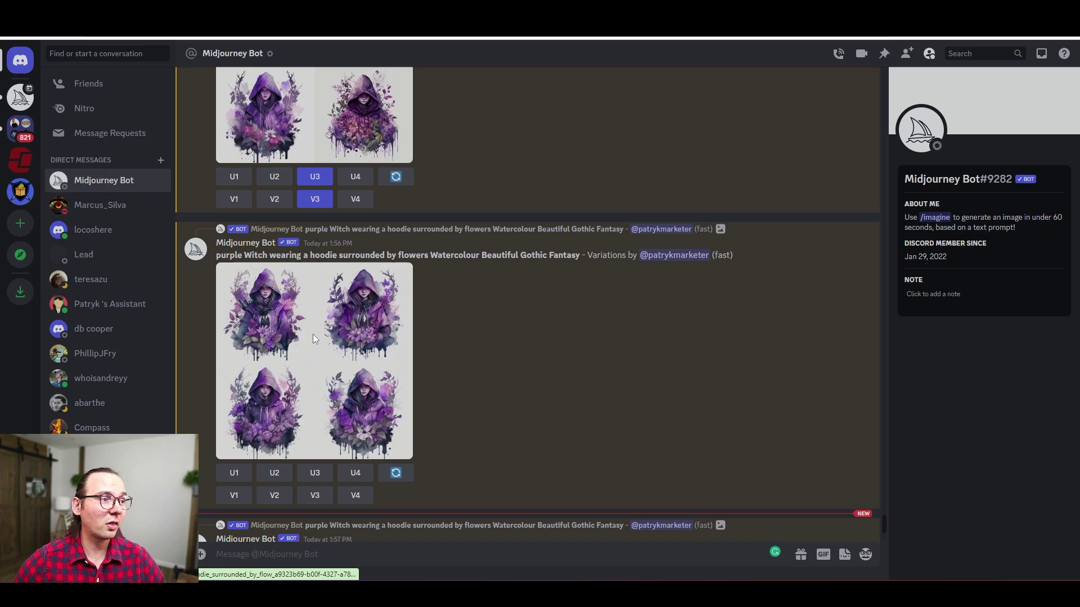
left_click(313, 337)
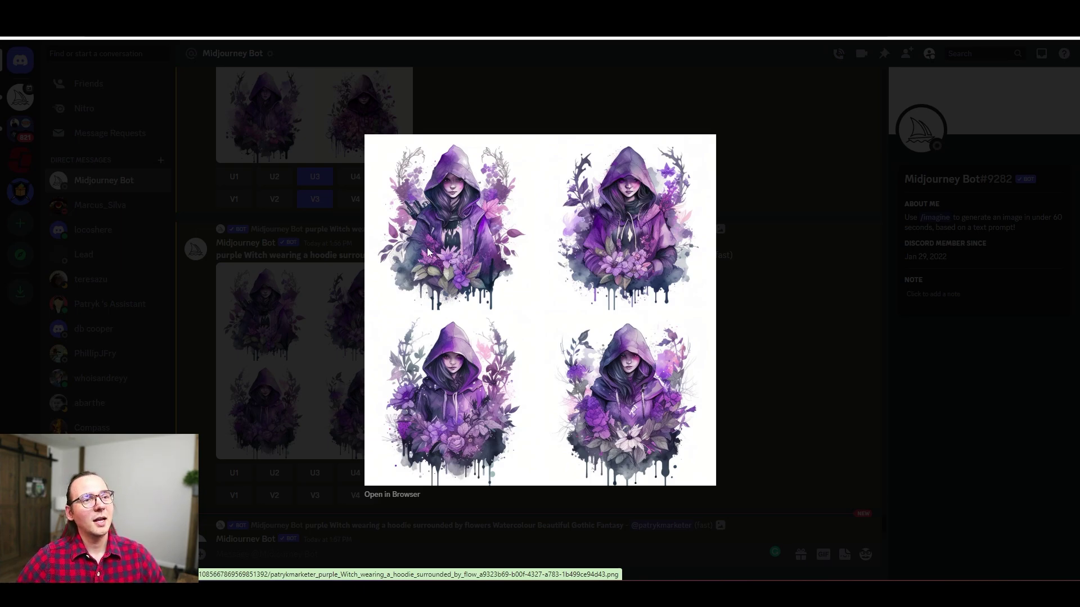
key("Escape")
scroll(430, 331, "up", 3)
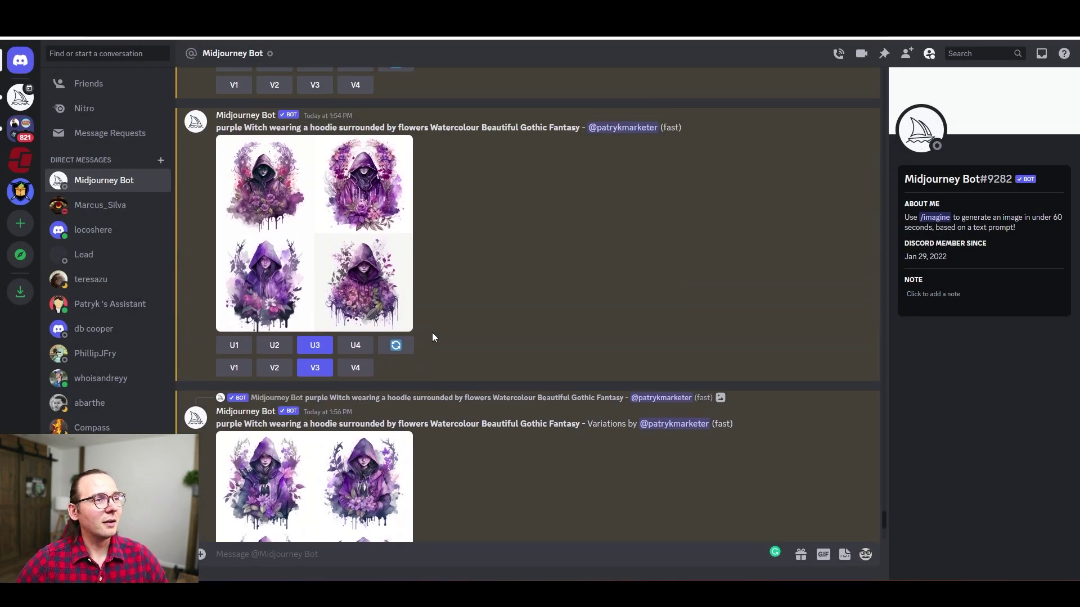
scroll(432, 332, "down", 2)
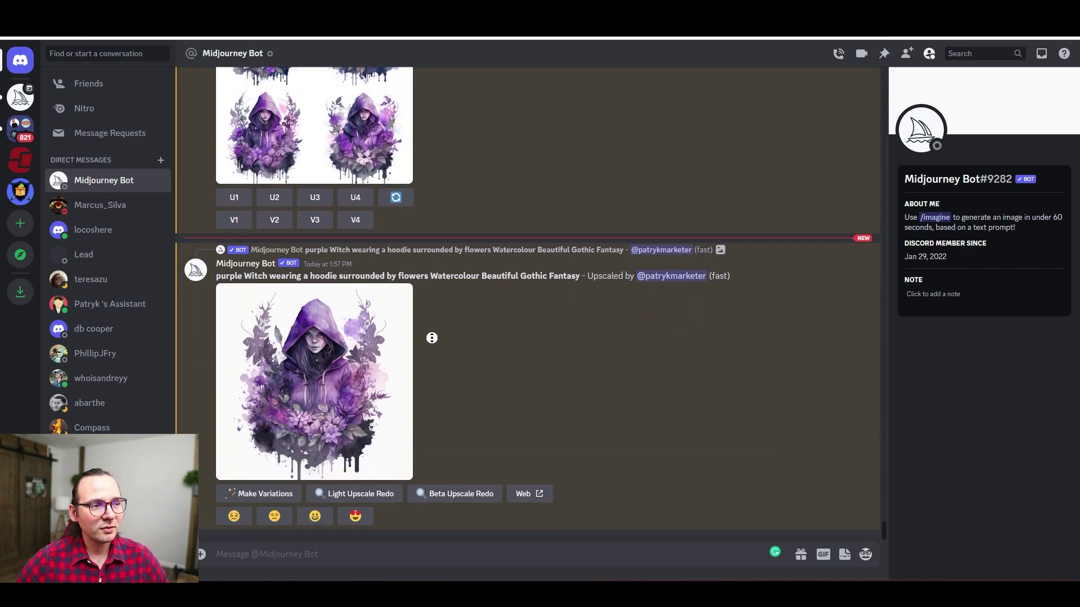
- Compare the upscaled purple witch with the Etsy listing's main image and look over the generated results again
left_click(354, 364)
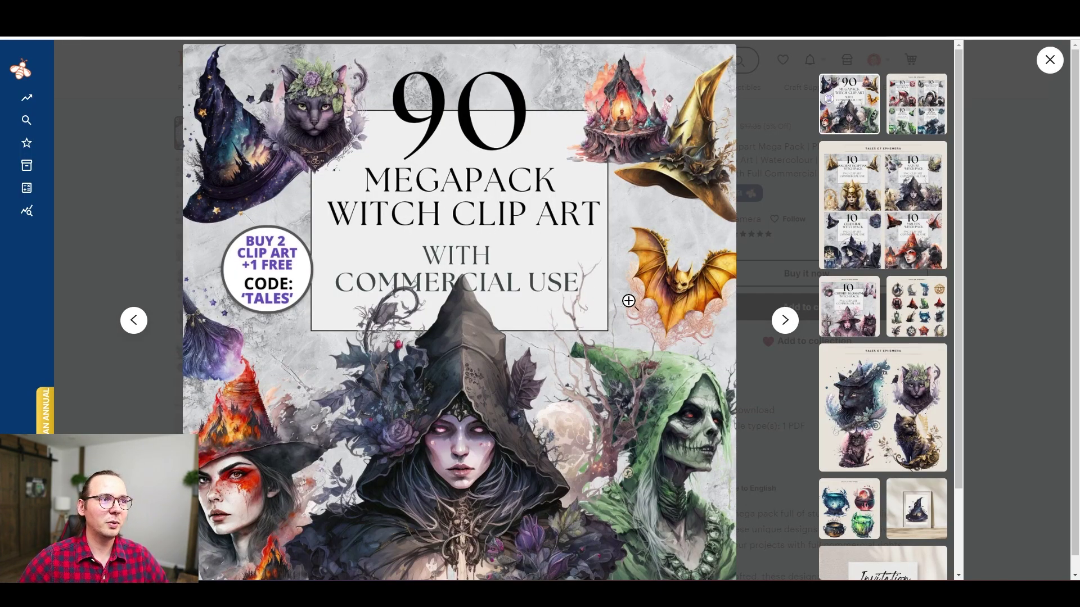
key("Escape")
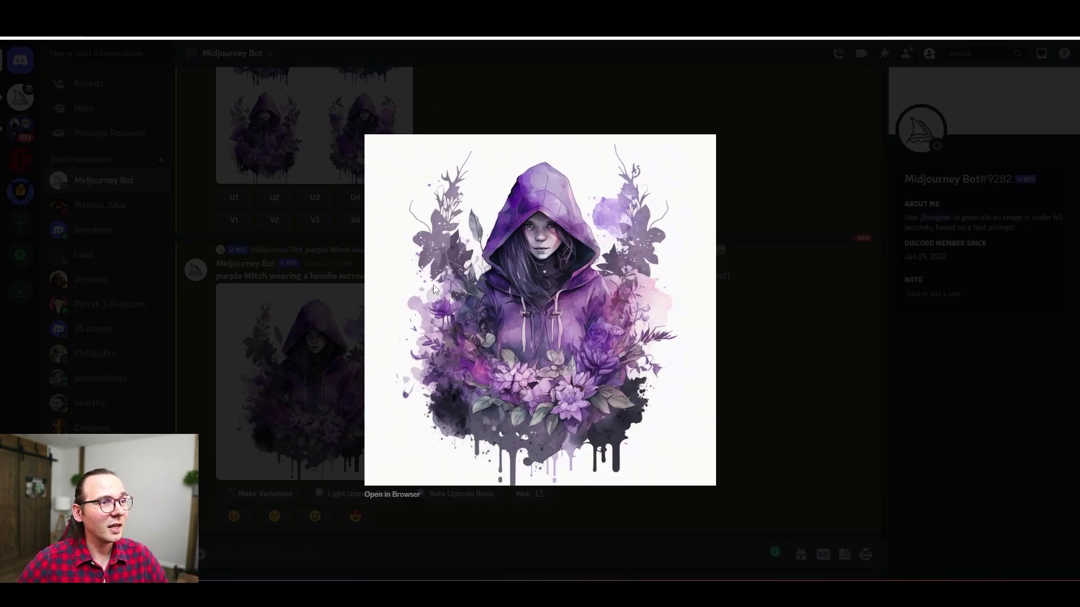
left_click(366, 332)
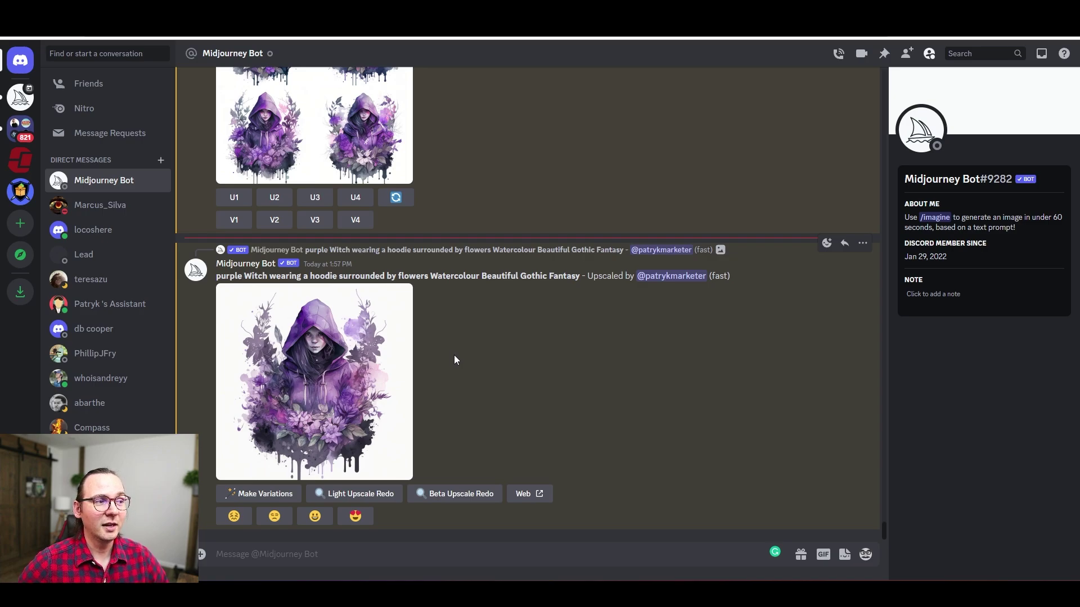
middle_click(375, 360)
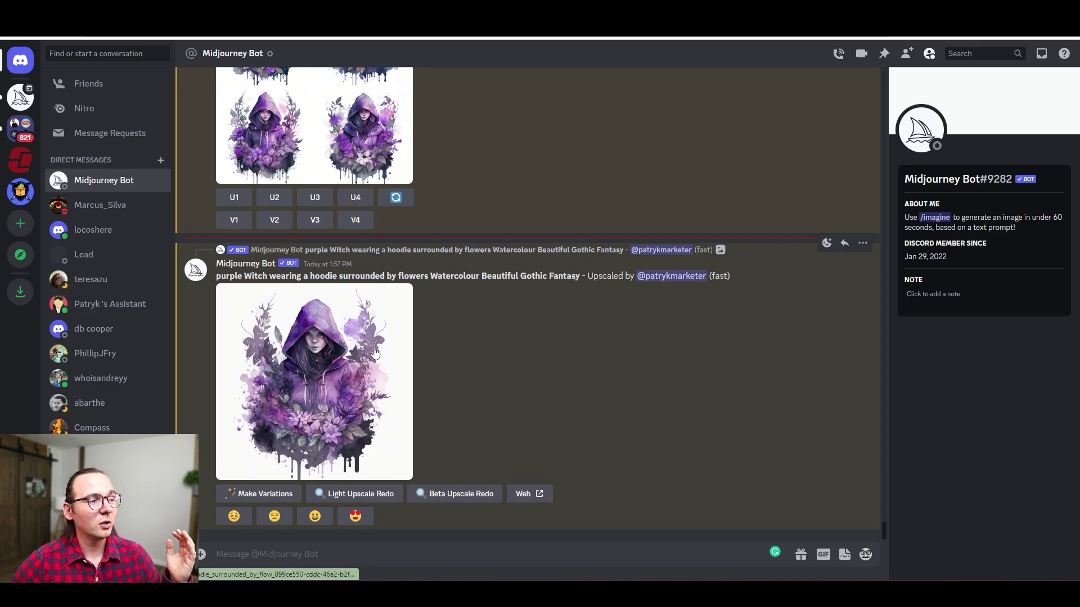
scroll(375, 361, "down", 5)
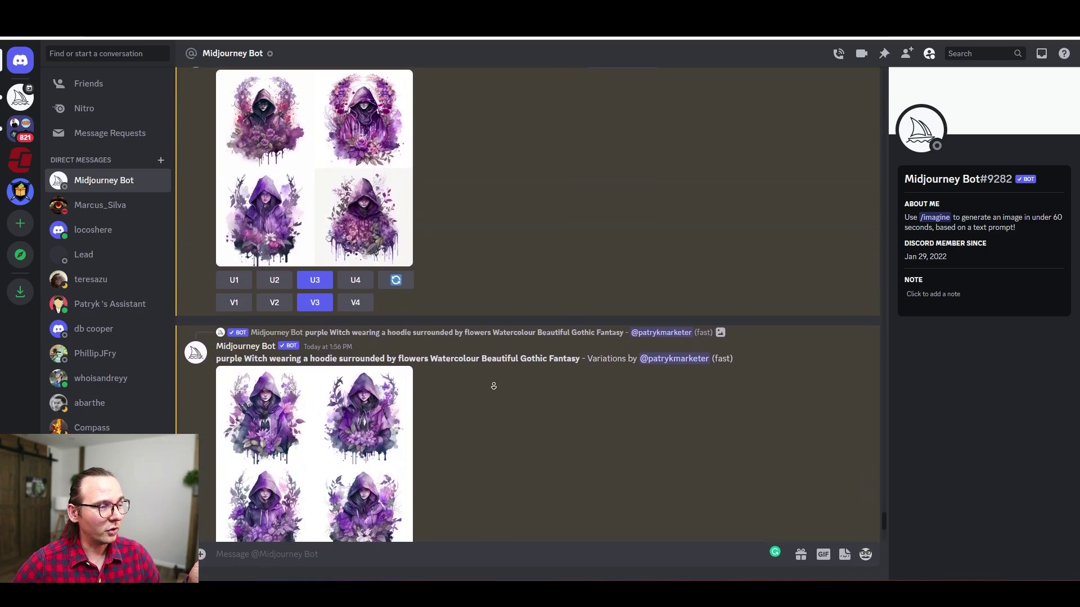
scroll(502, 414, "down", 1)
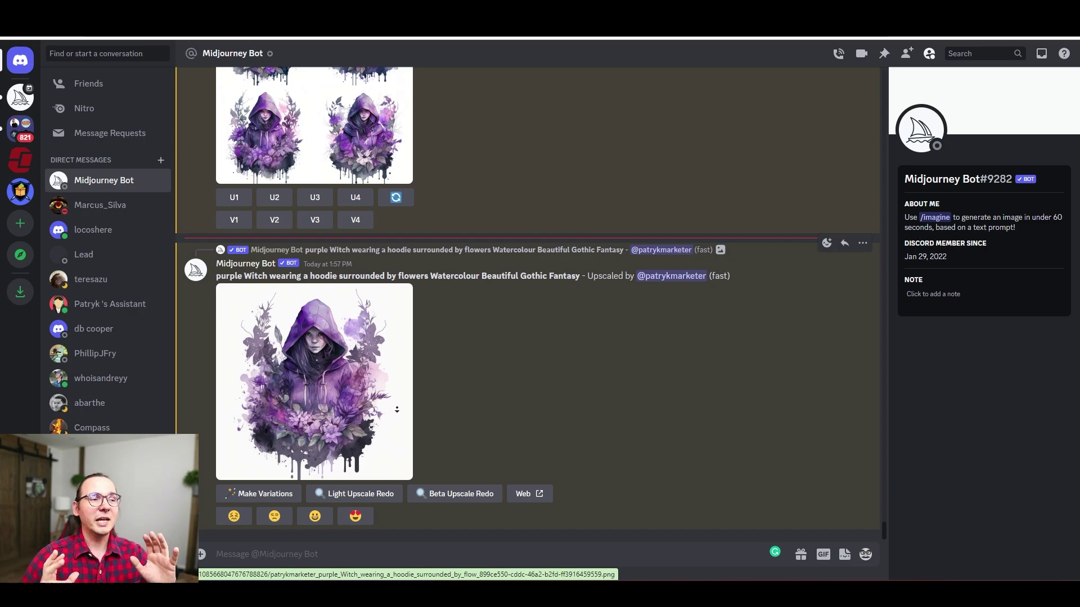
left_click(316, 402)
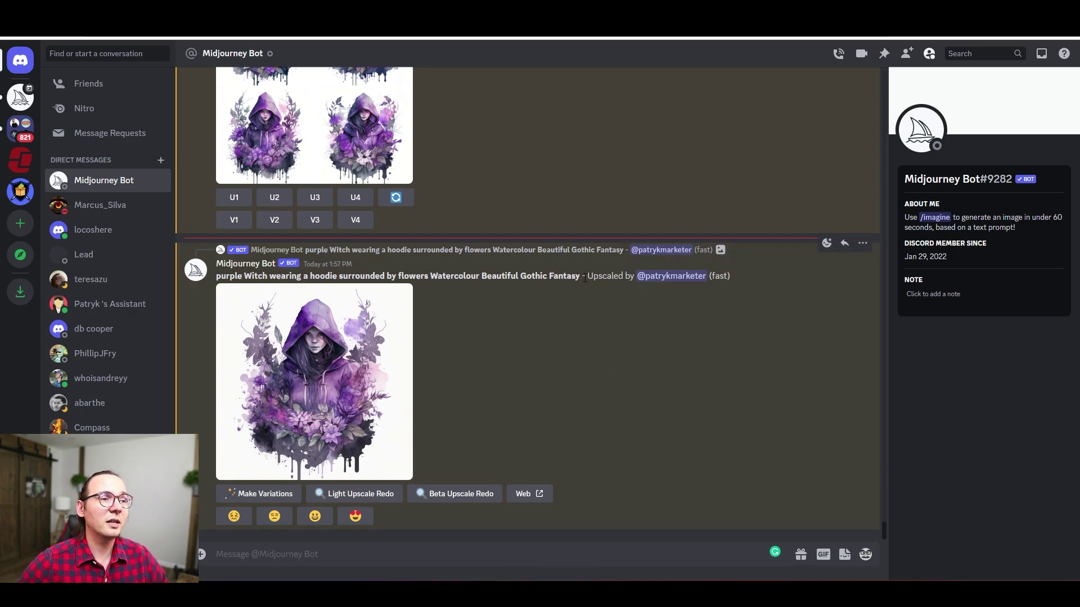
- Copy the prompt of the upscaled purple witch and place it in a new /imagine command
left_click_drag(585, 278, 210, 279)
key("ctrl+c")
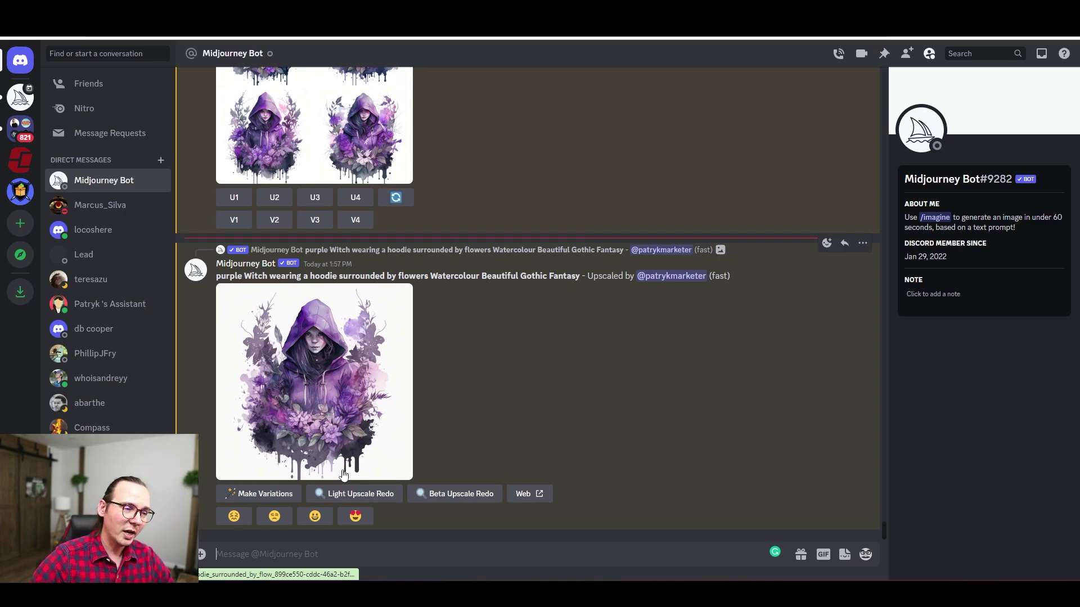
type("/i")
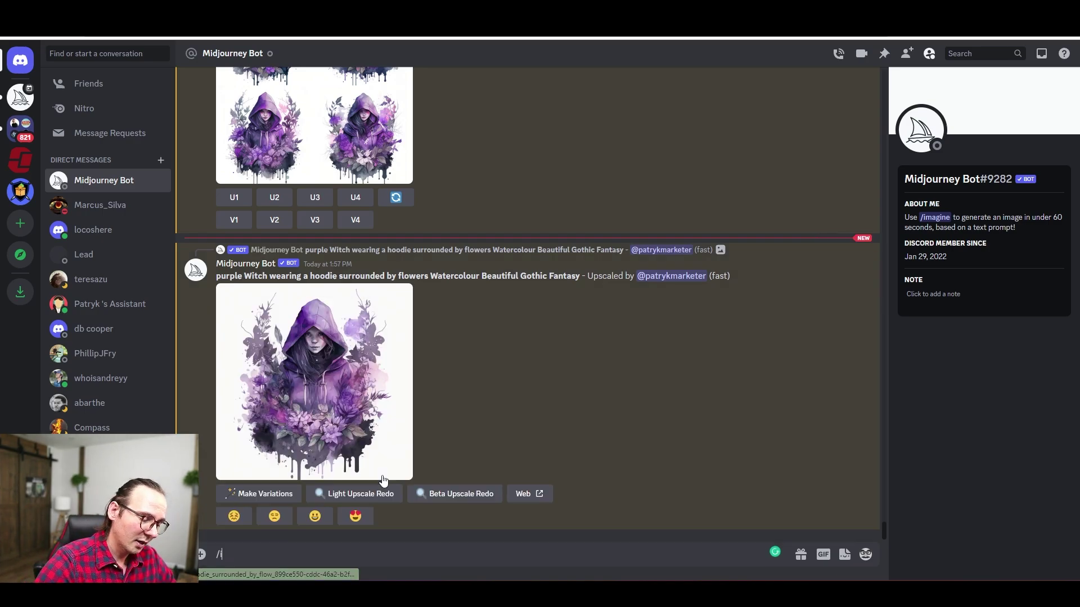
type("m")
left_click(403, 478)
key("ctrl+v")
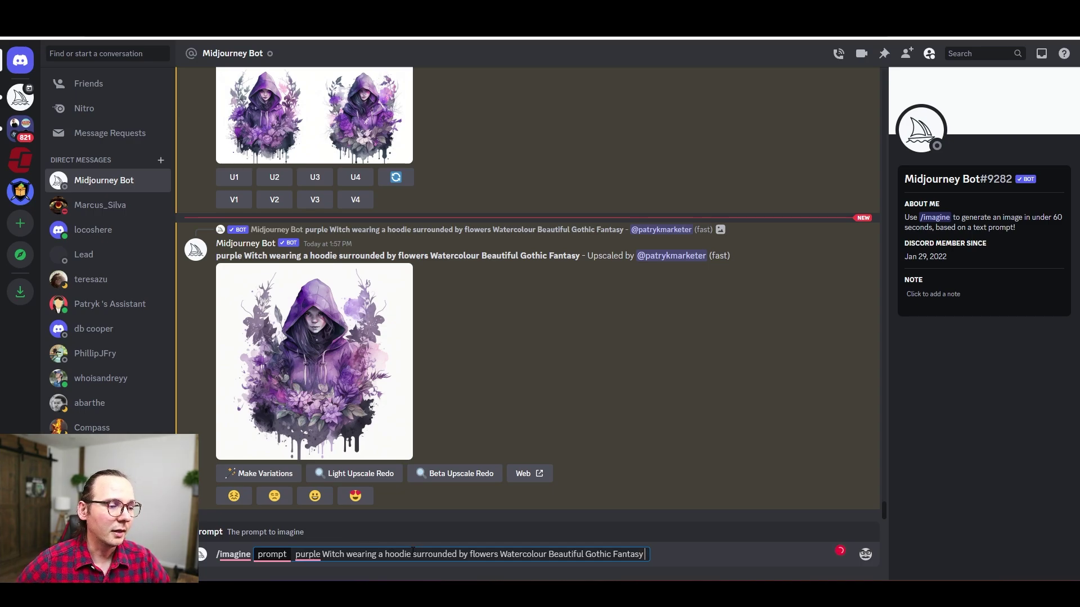
- Replace "hoodie" with "hat" in the prompt and submit it for generation
left_click_drag(412, 553, 386, 554)
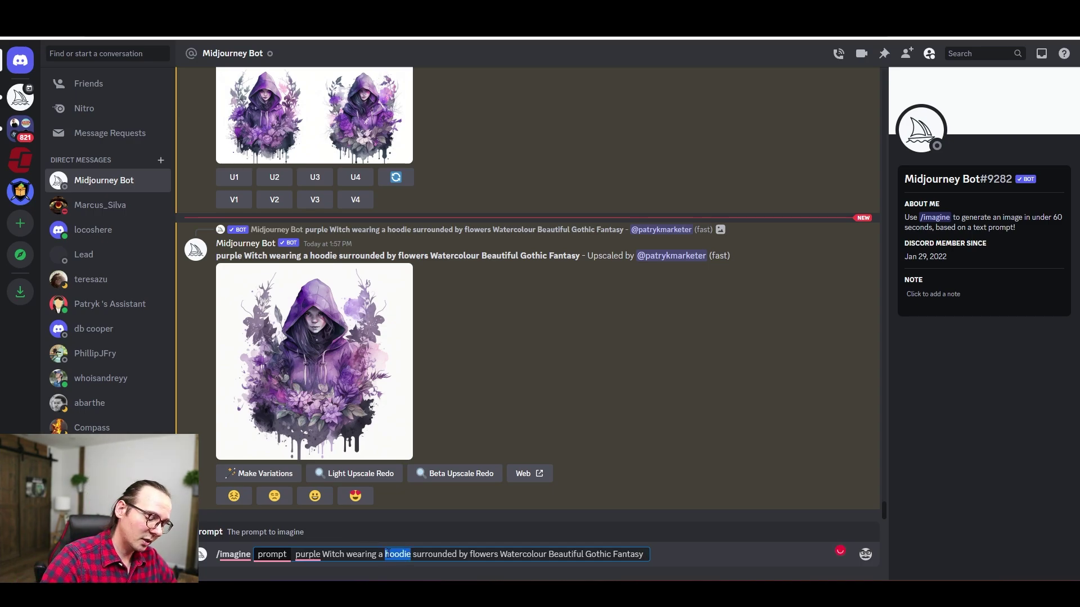
type("hat")
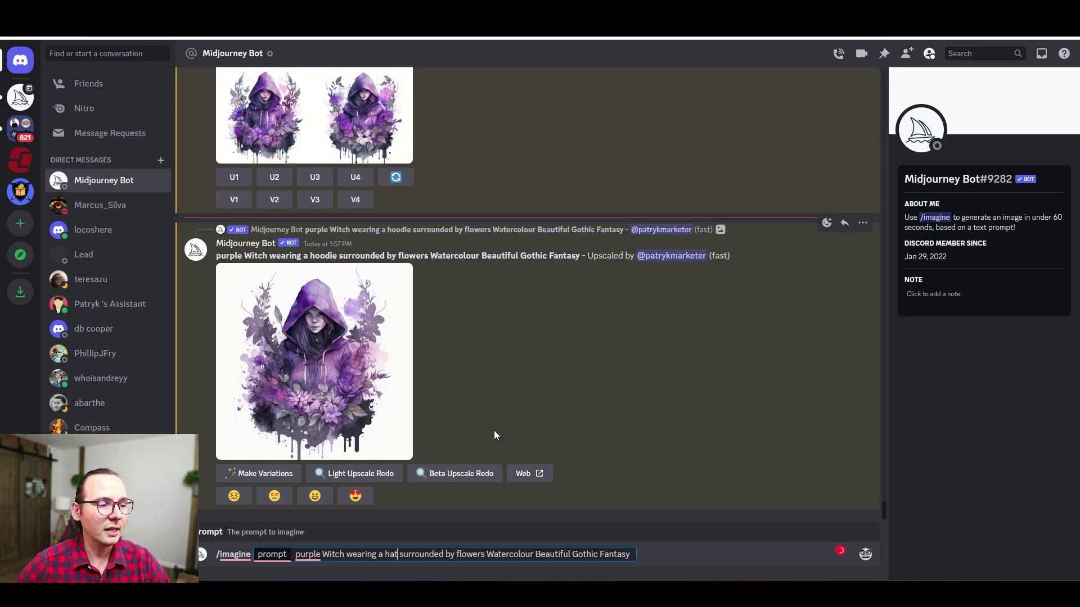
key("Return")
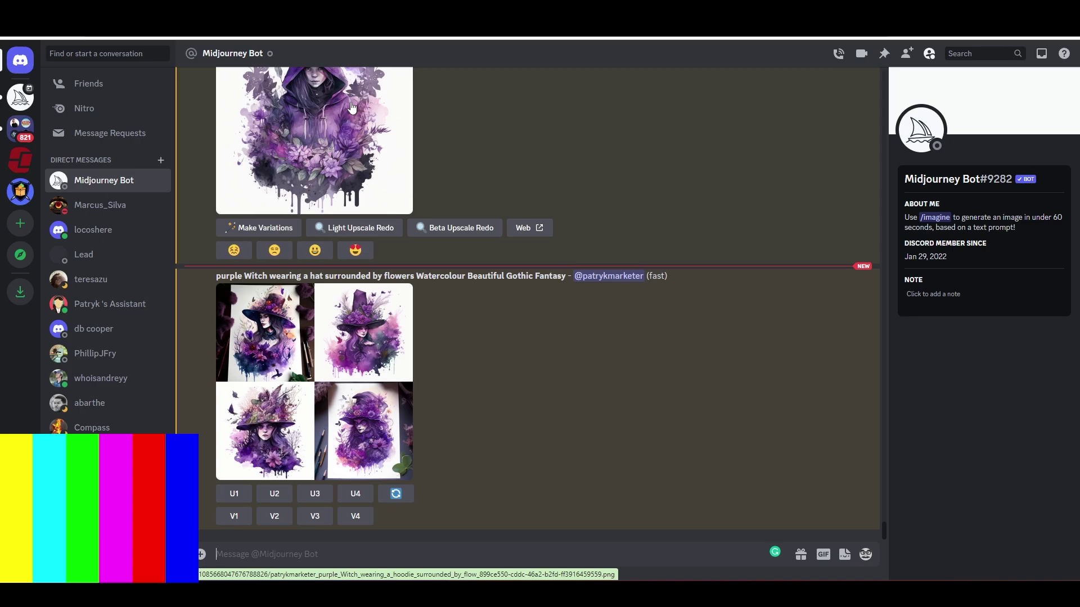
- Check the hat-wearing witch grid enlarged and submit the copied hoodie prompt again with "white background" added at the end
left_click(333, 370)
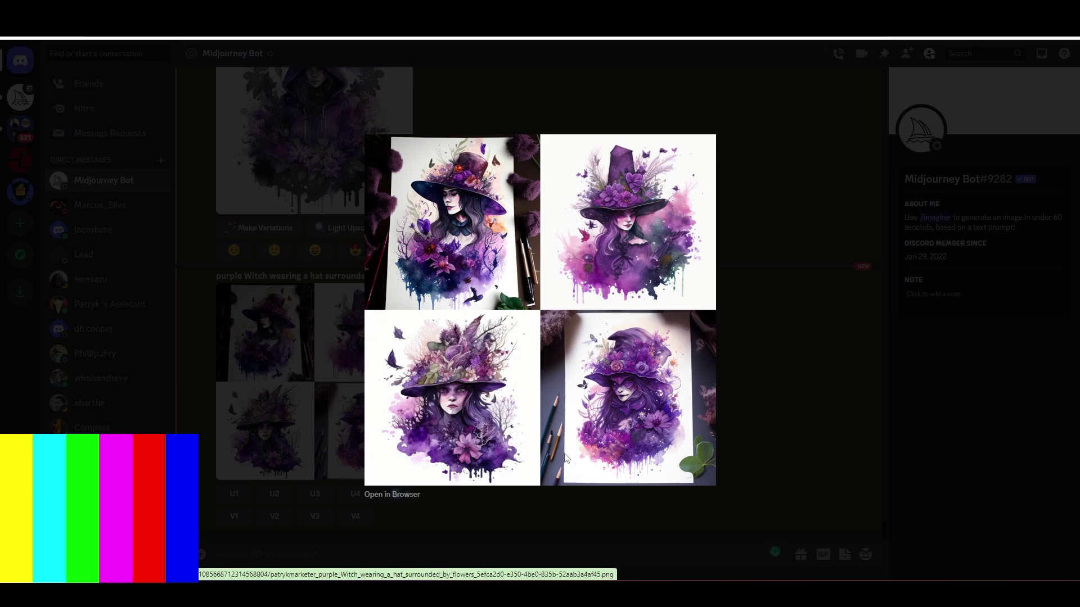
key("Escape")
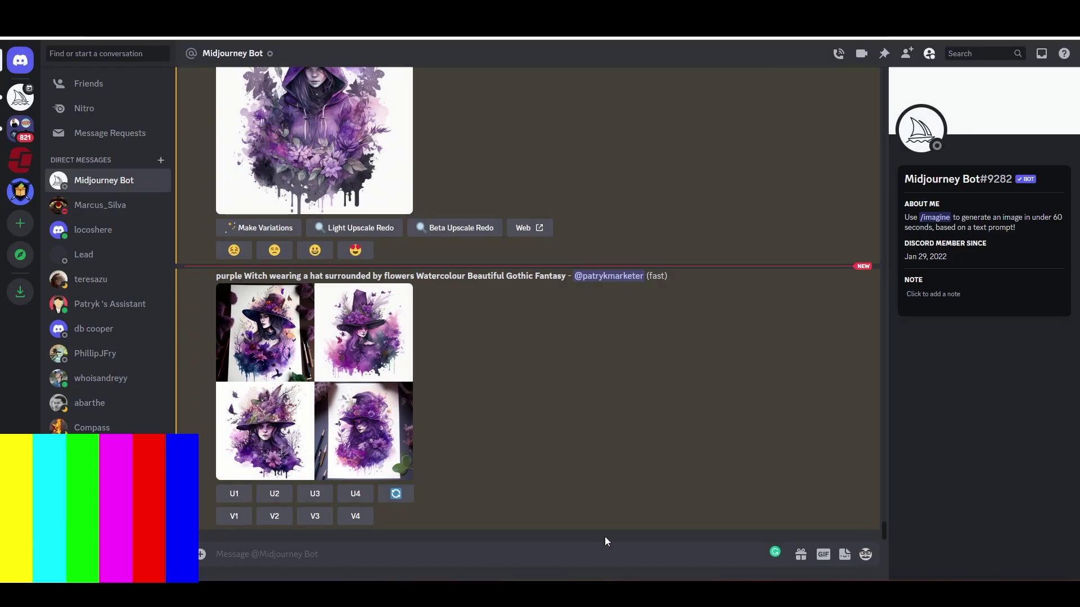
type("/i")
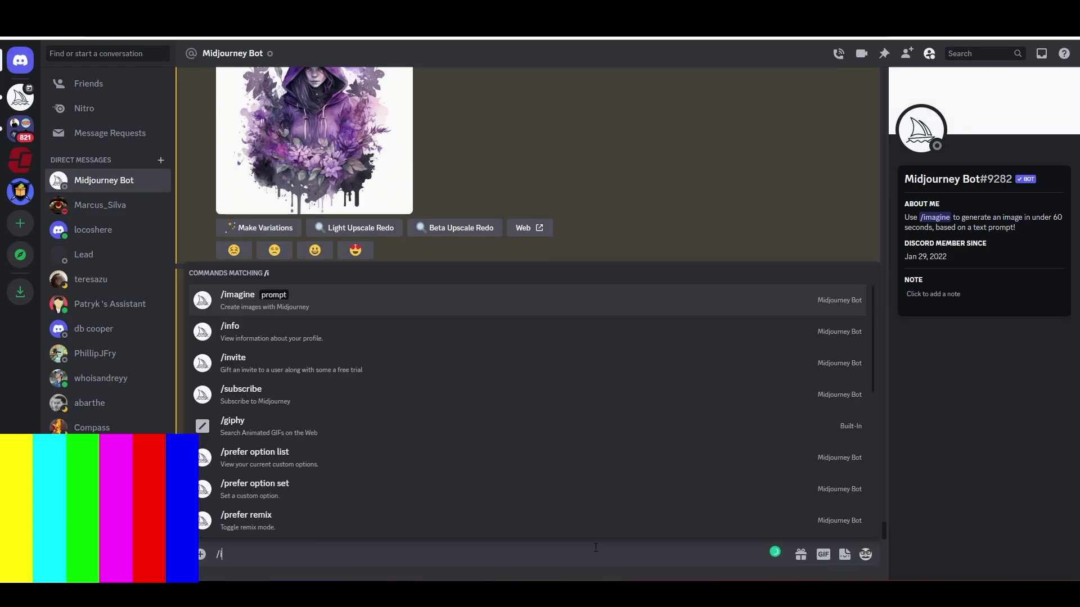
left_click(363, 293)
key("ctrl+v")
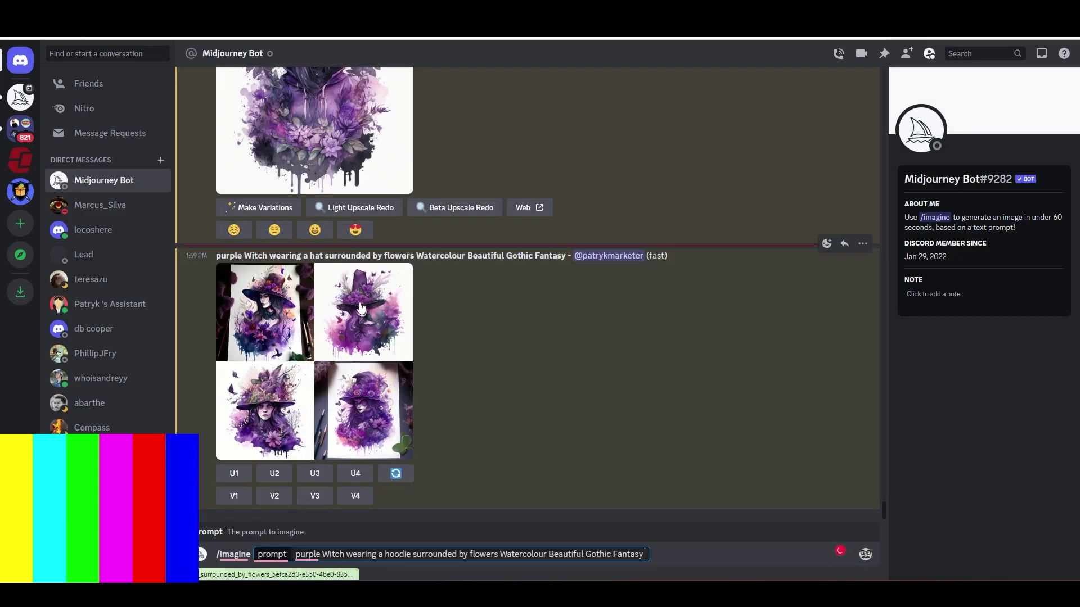
type("white b")
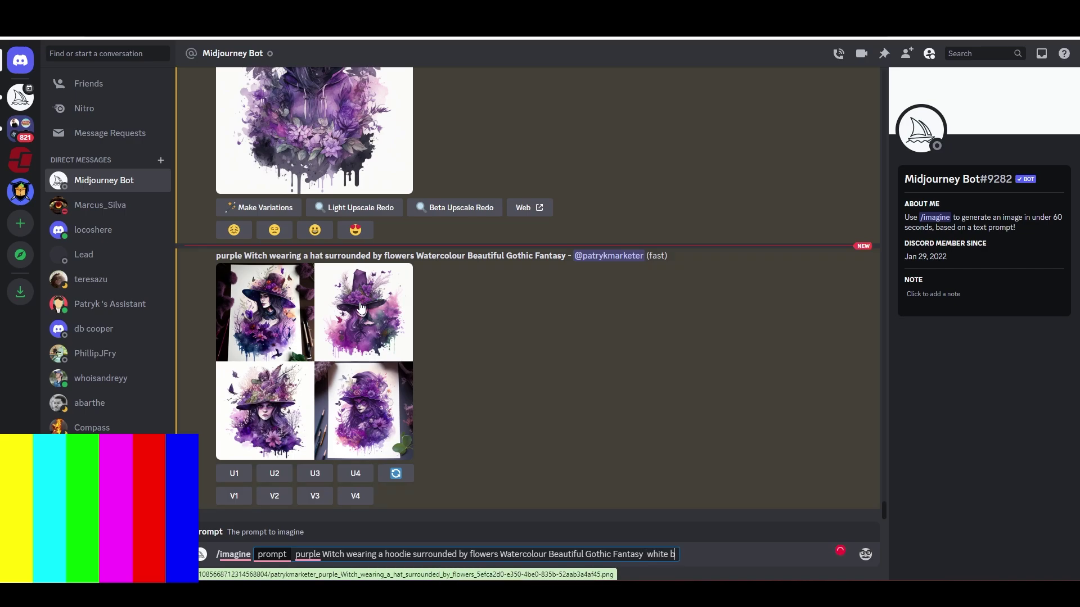
type("ackground")
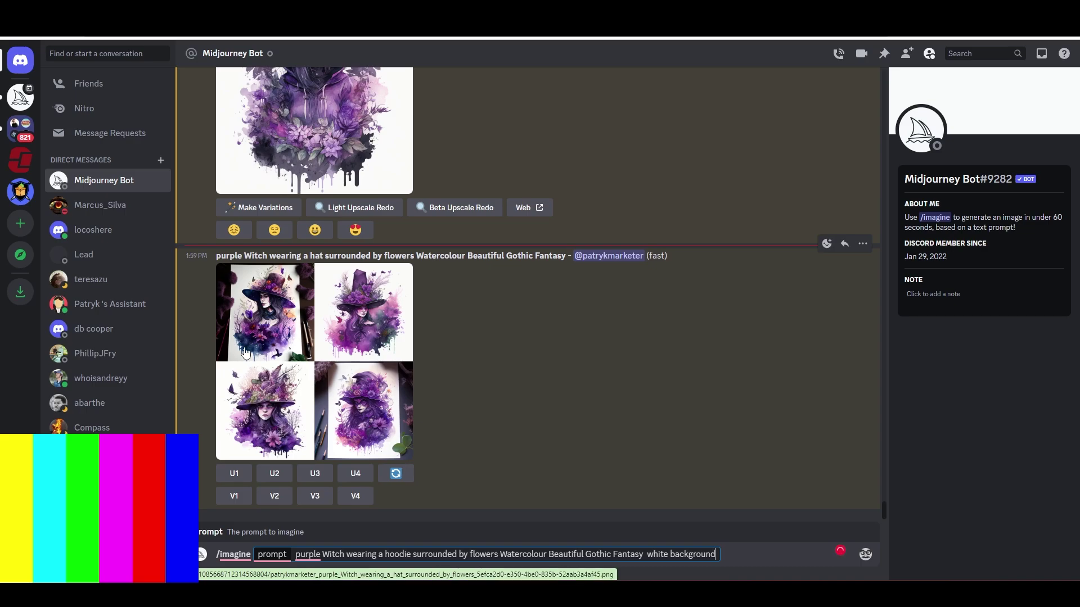
key("Return")
- Examine the backgrounds of the four hat-wearing witches in the enlarged grid
left_click(301, 288)
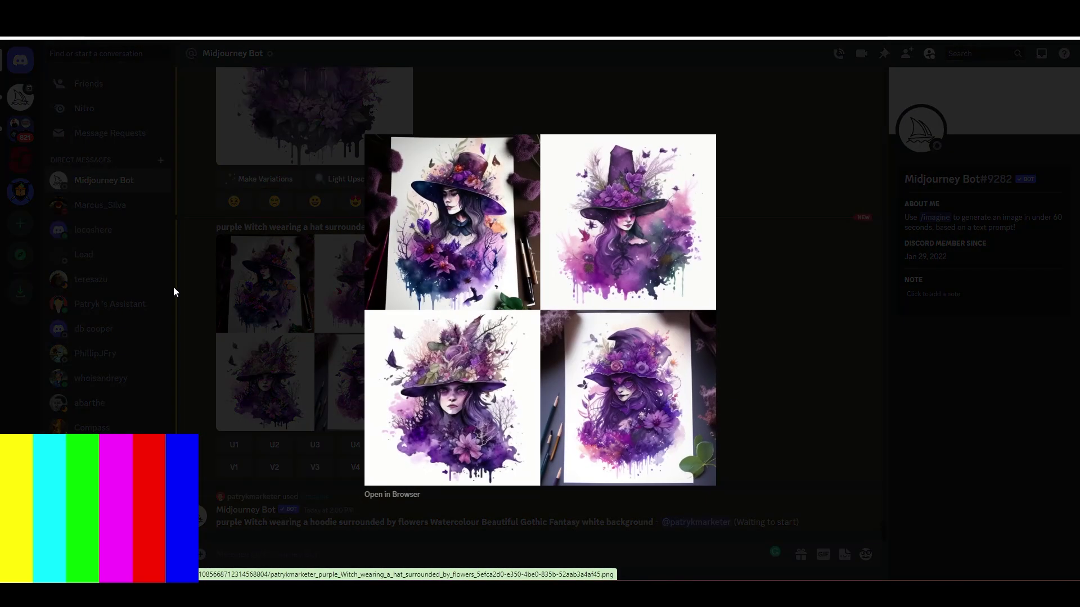
key("Escape")
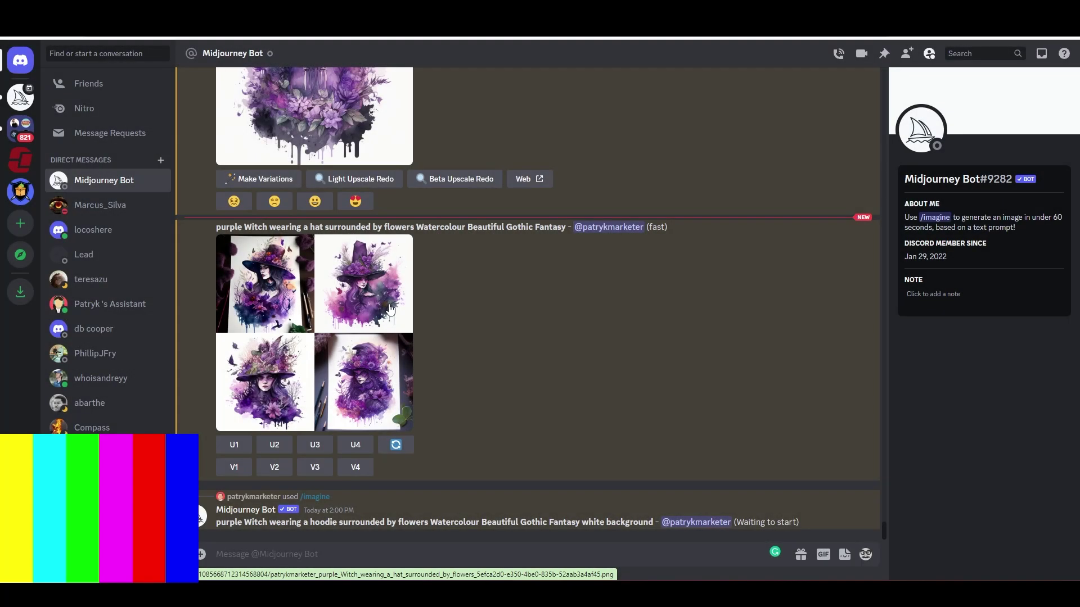
left_click(391, 310)
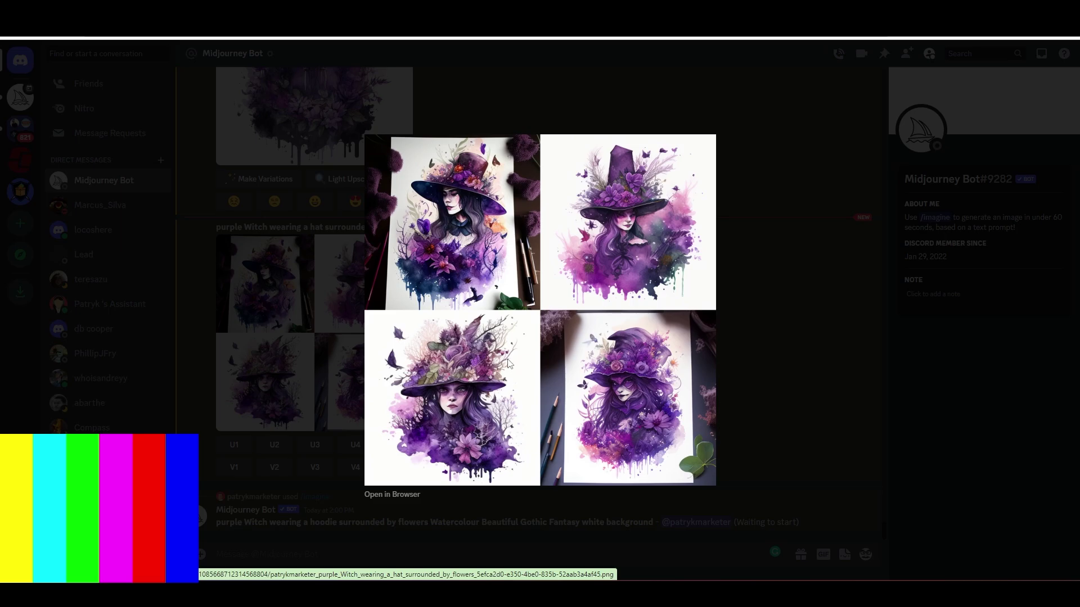
key("Escape")
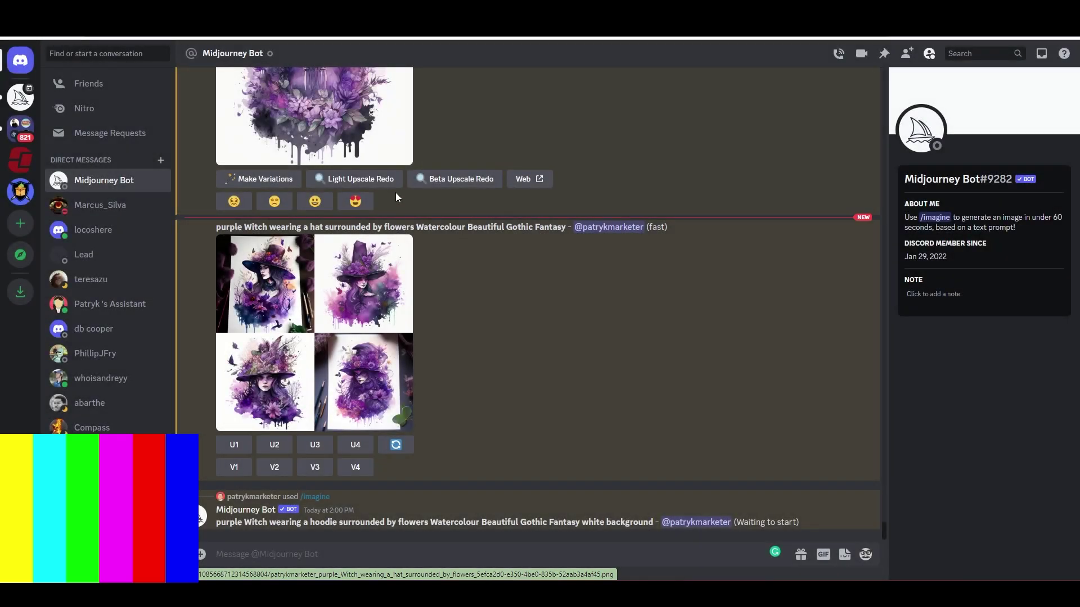
- Compare the upscaled hoodie witch and the hat-wearing witch grid with the new white-background results
scroll(396, 193, "up", 4)
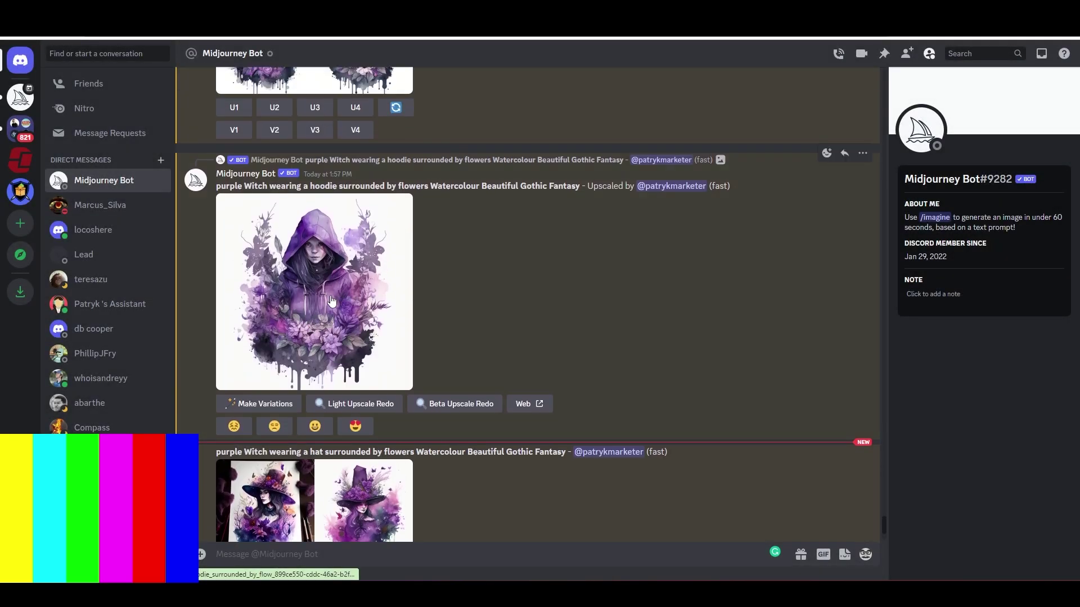
scroll(332, 299, "down", 4)
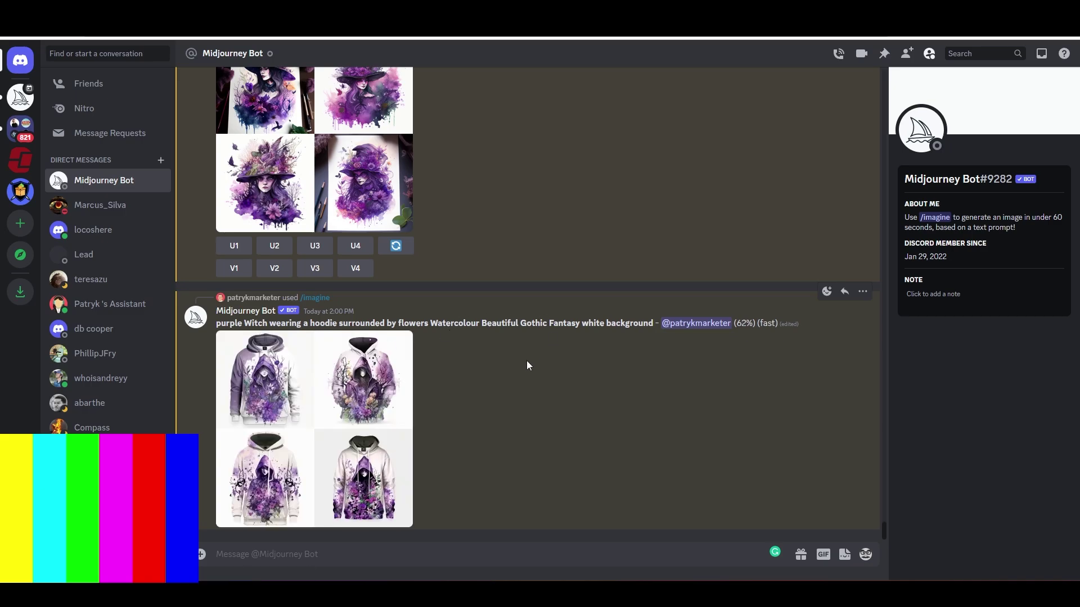
scroll(527, 360, "up", 3)
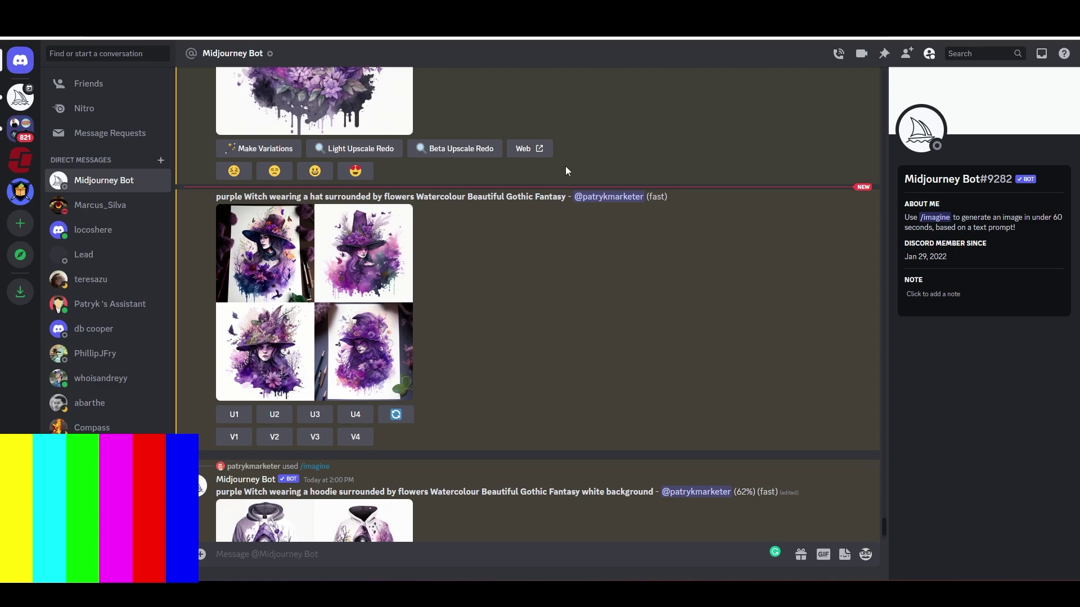
scroll(580, 311, "down", 5)
middle_click(585, 307)
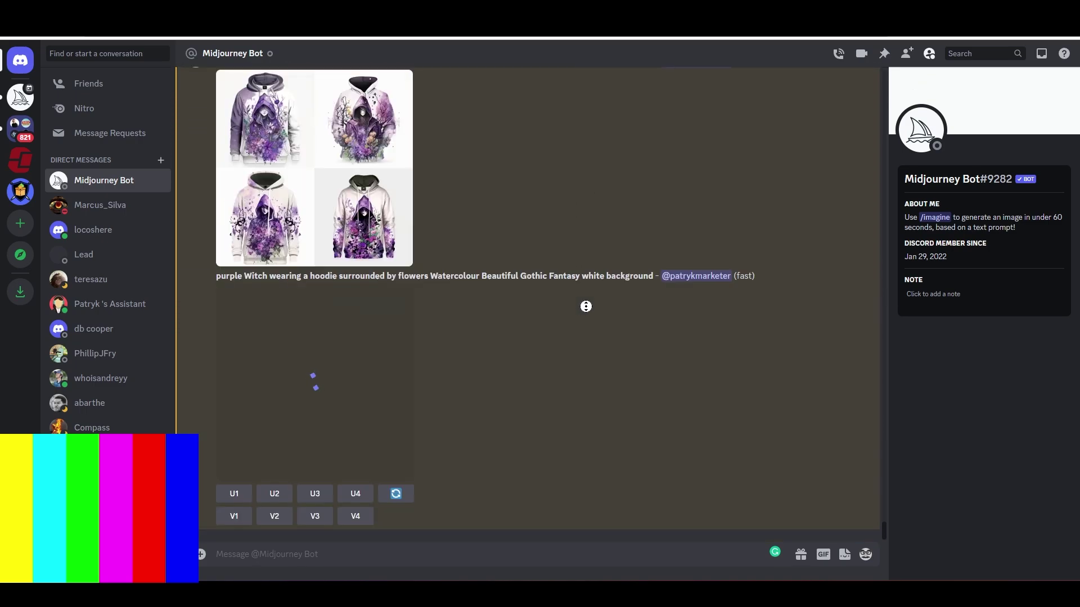